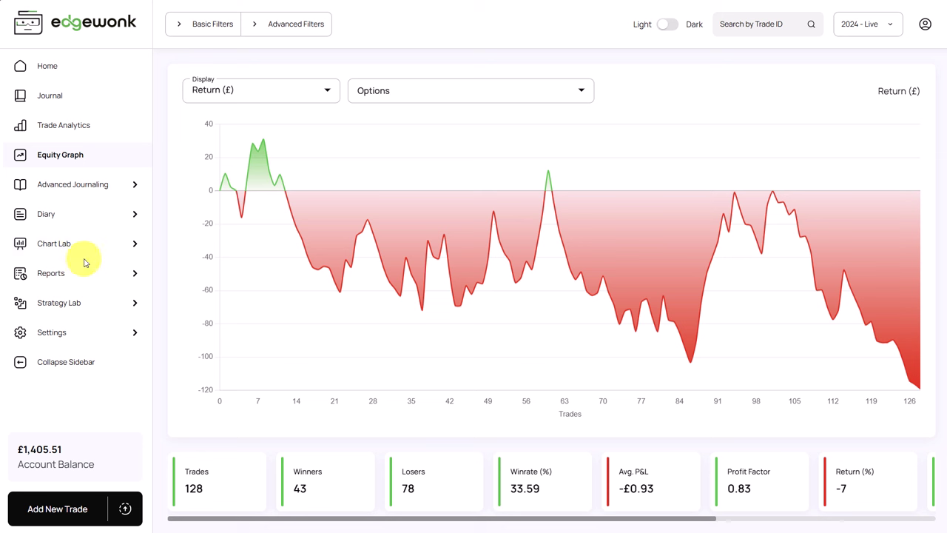
Step: Open the Chart Lab Trade Comments chart and read return by entry comment
{"action": "left_click", "coordinate": [89, 243]}
{"action": "scroll", "coordinate": [88, 244], "scroll_direction": "down", "scroll_amount": 5}
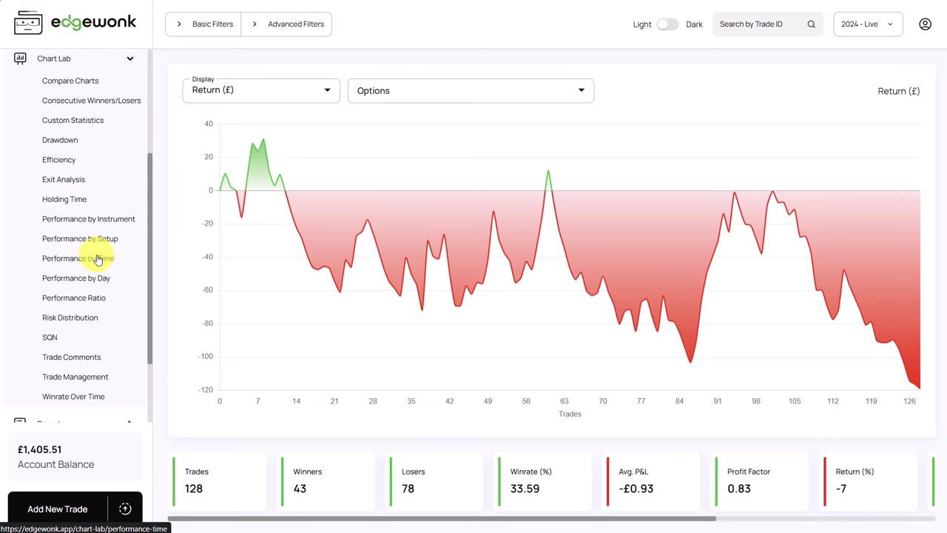
{"action": "left_click", "coordinate": [86, 356]}
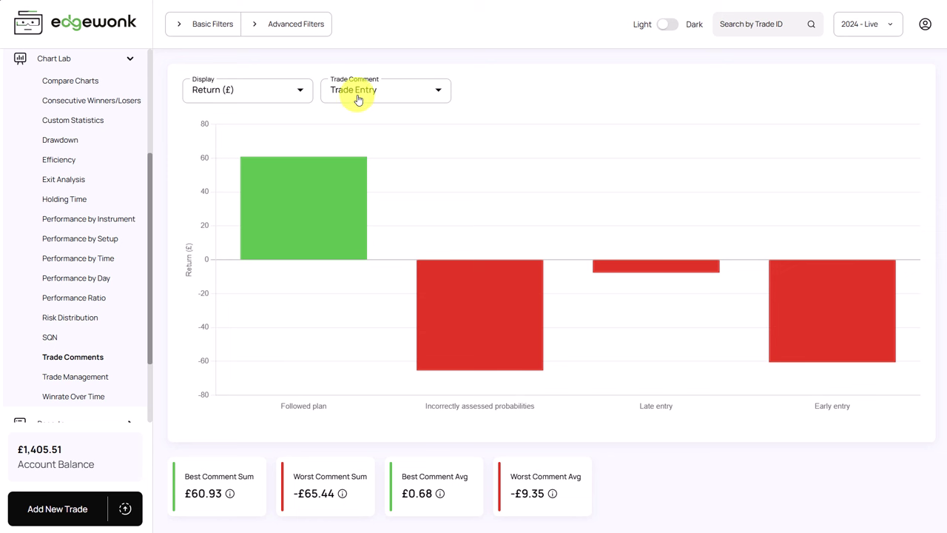
{"action": "mouse_move", "coordinate": [341, 187]}
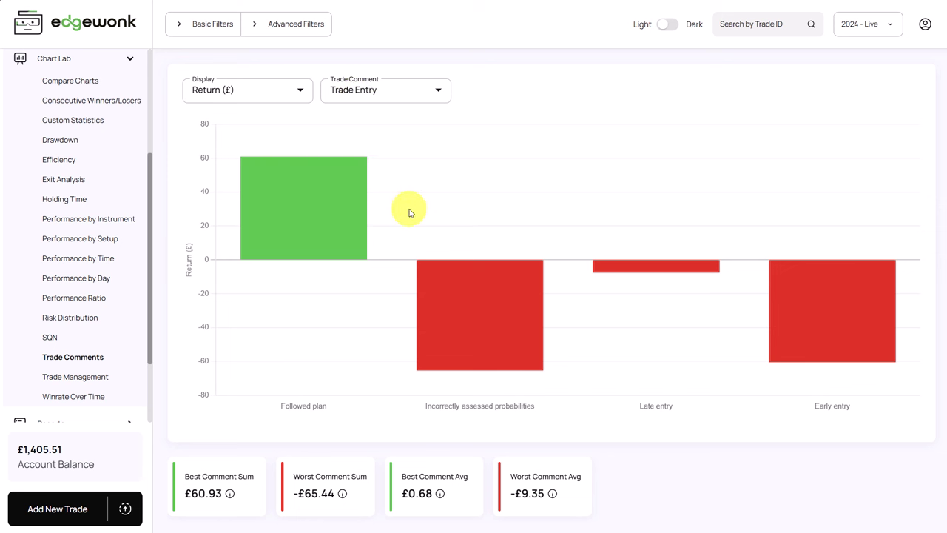
{"action": "mouse_move", "coordinate": [311, 190]}
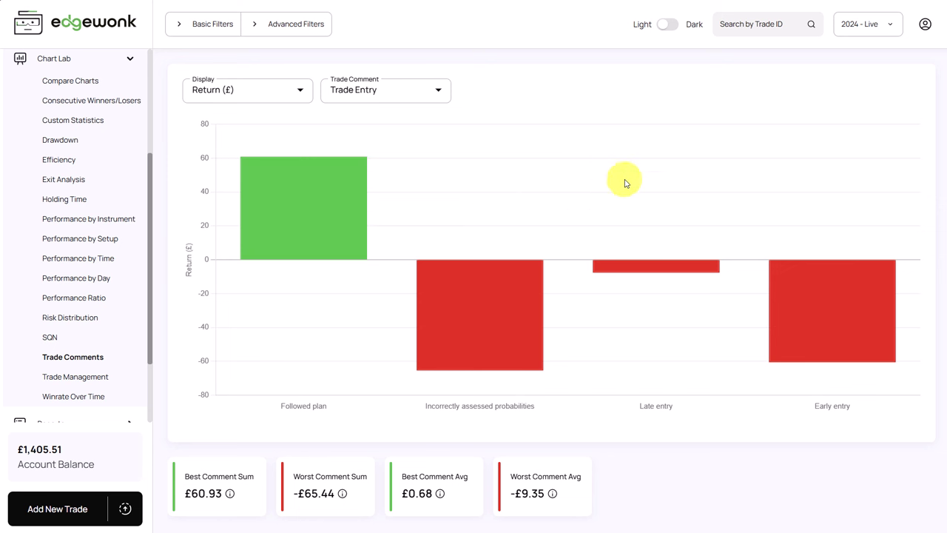
{"action": "mouse_move", "coordinate": [820, 313]}
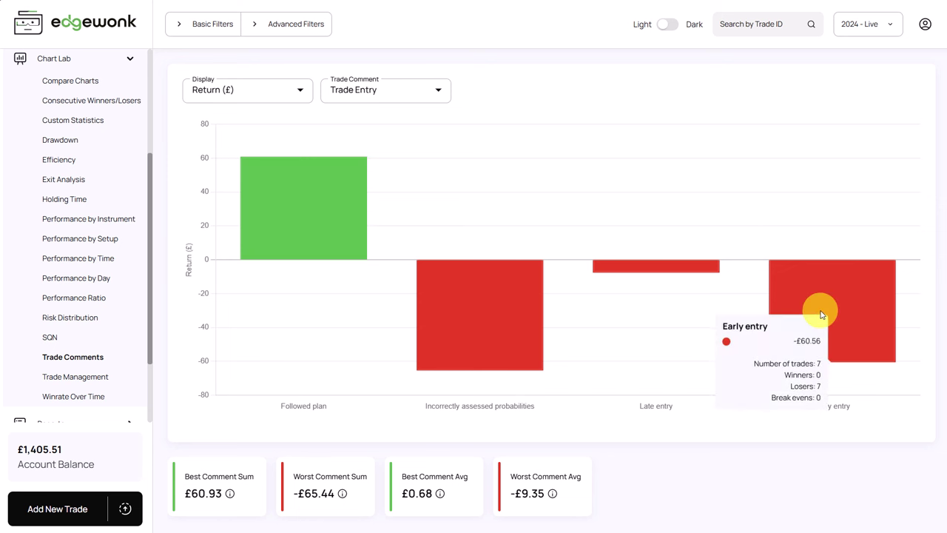
{"action": "mouse_move", "coordinate": [522, 319]}
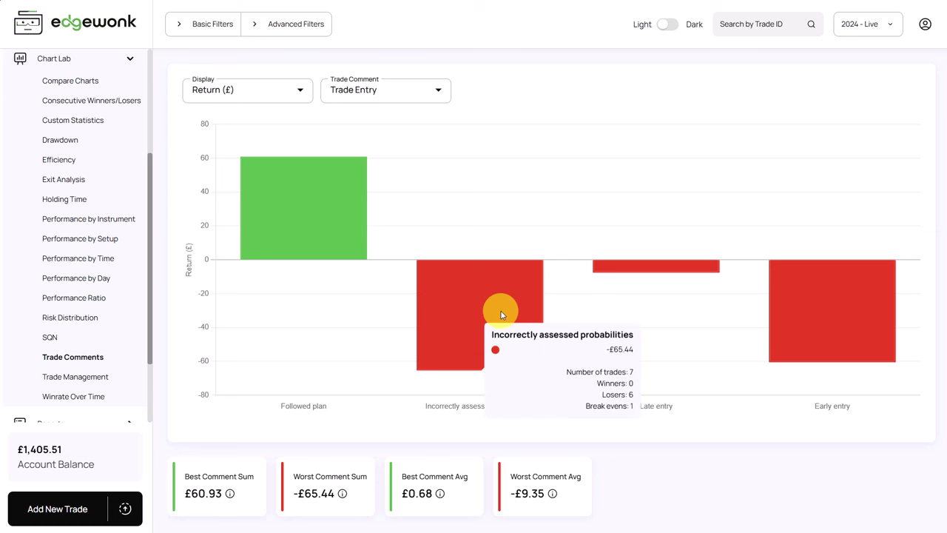
{"action": "mouse_move", "coordinate": [663, 260]}
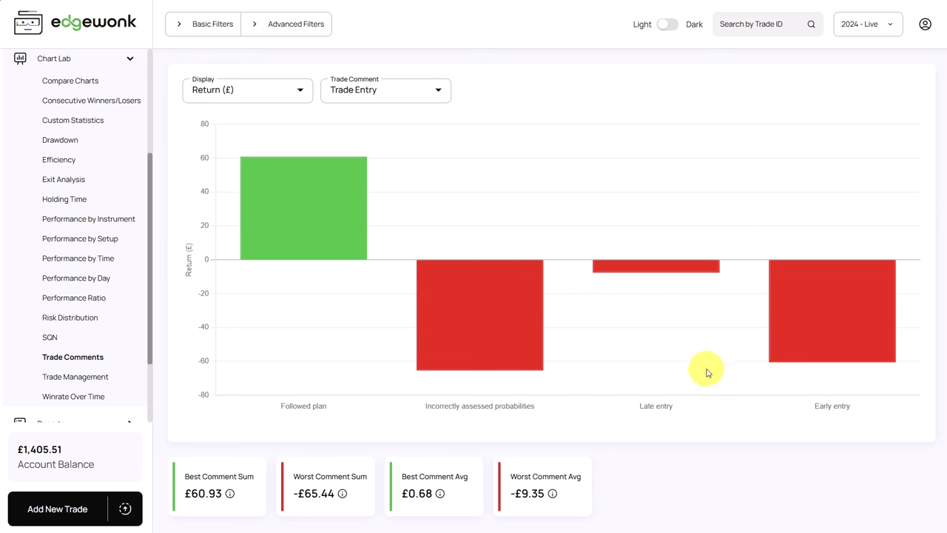
{"action": "mouse_move", "coordinate": [809, 298]}
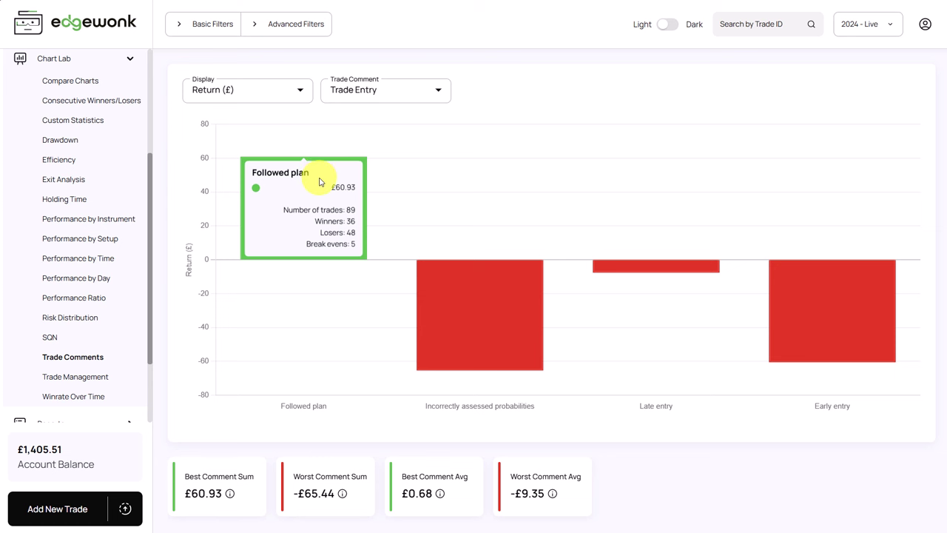
{"action": "scroll", "coordinate": [79, 177], "scroll_direction": "up", "scroll_amount": 5}
Step: Show the equity graph filtered to trades with the Followed plan entry comment
{"action": "left_click", "coordinate": [78, 156]}
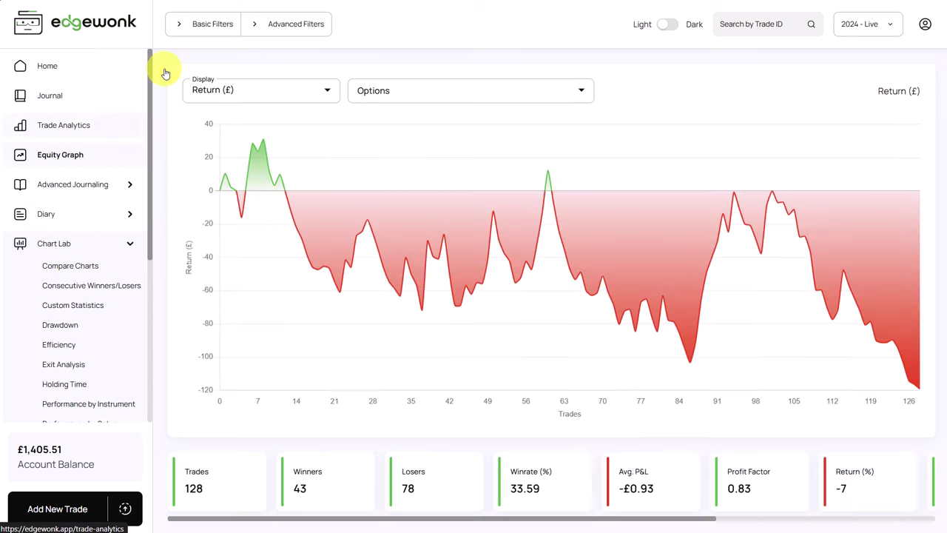
{"action": "left_click", "coordinate": [282, 32]}
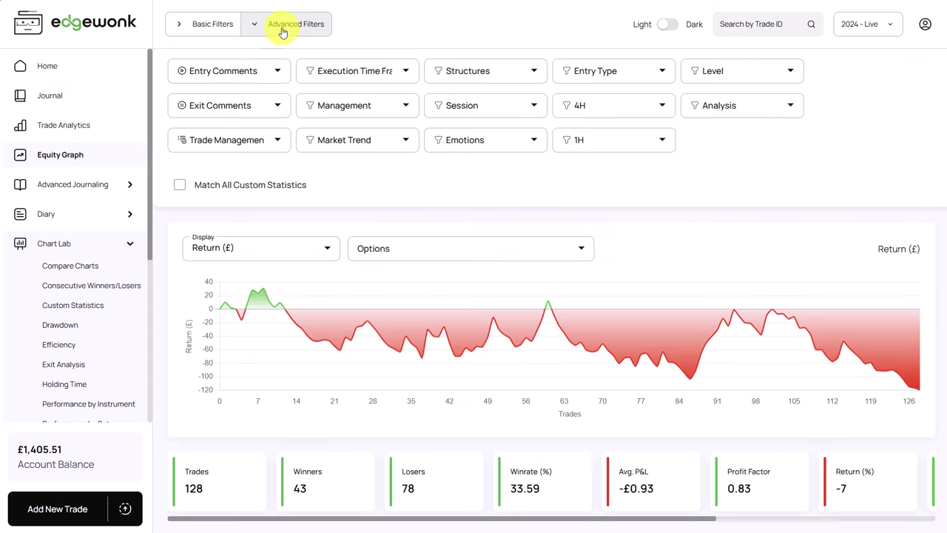
{"action": "left_click", "coordinate": [247, 77]}
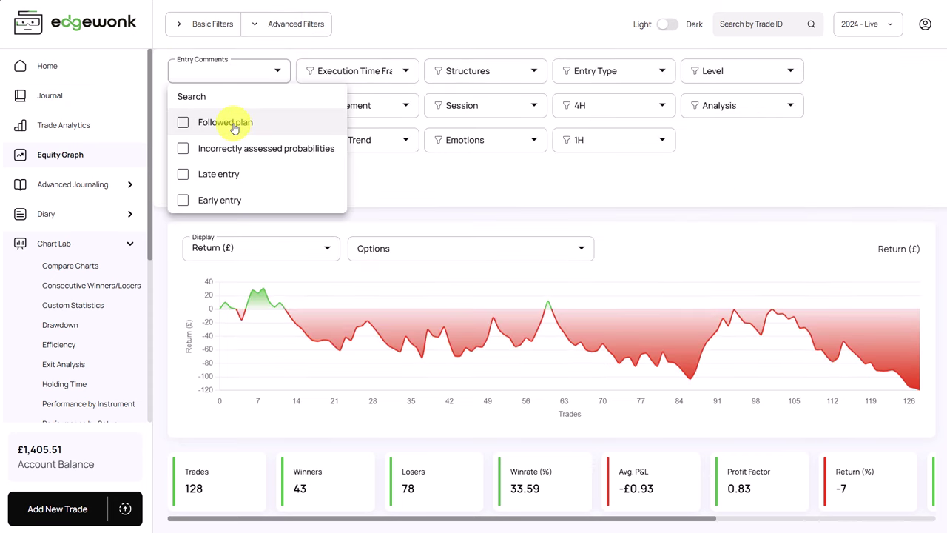
{"action": "left_click", "coordinate": [239, 123]}
{"action": "left_click", "coordinate": [284, 28]}
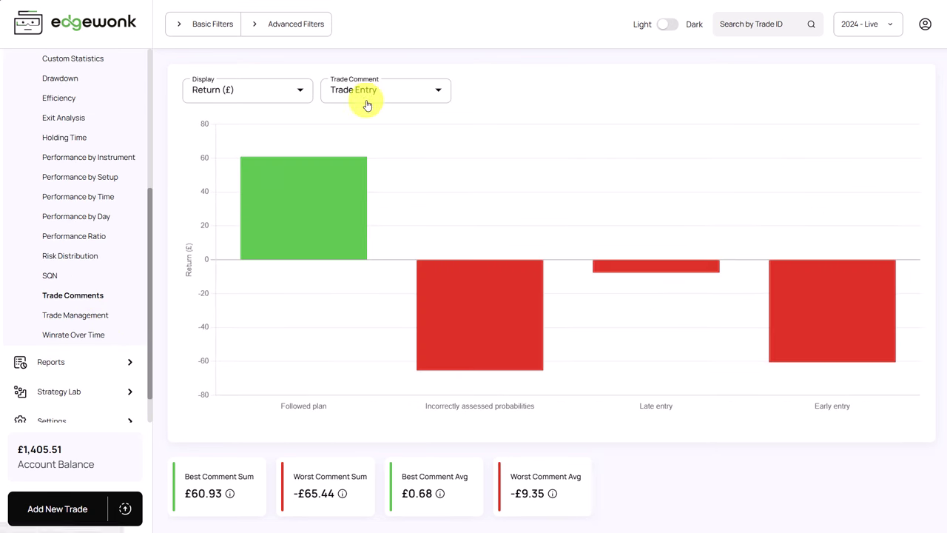
Step: Switch the Trade Comments chart to Trade Exit comments and read each bar's return
{"action": "left_click", "coordinate": [367, 105]}
{"action": "left_click", "coordinate": [375, 147]}
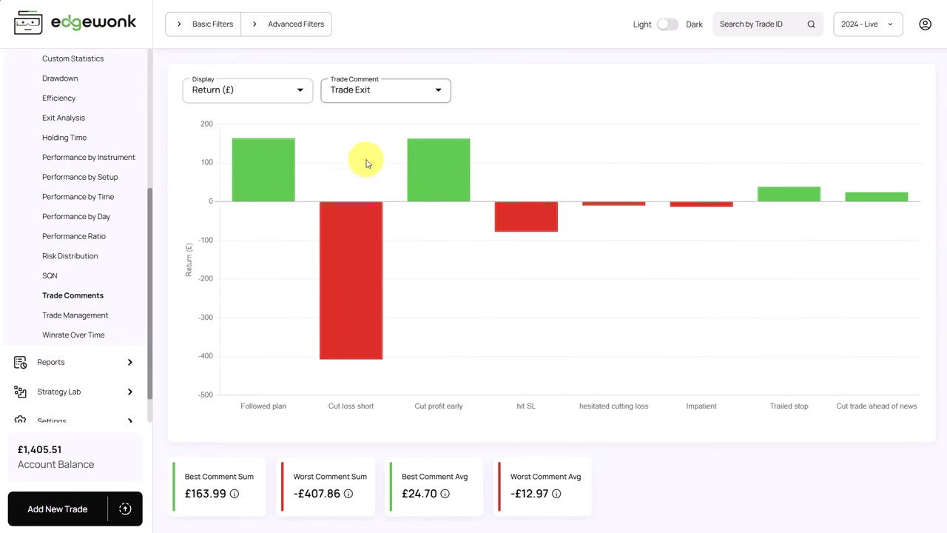
{"action": "mouse_move", "coordinate": [234, 179]}
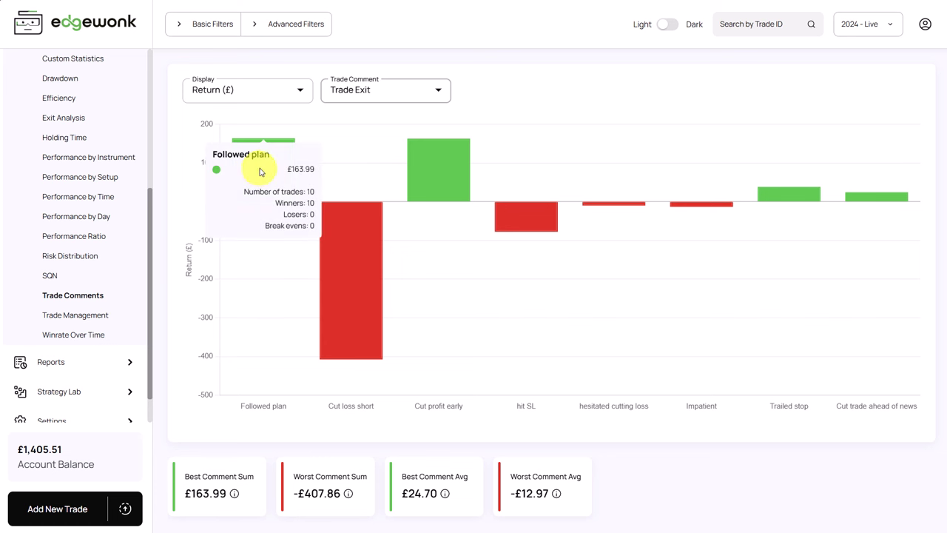
{"action": "mouse_move", "coordinate": [437, 169]}
{"action": "mouse_move", "coordinate": [355, 303]}
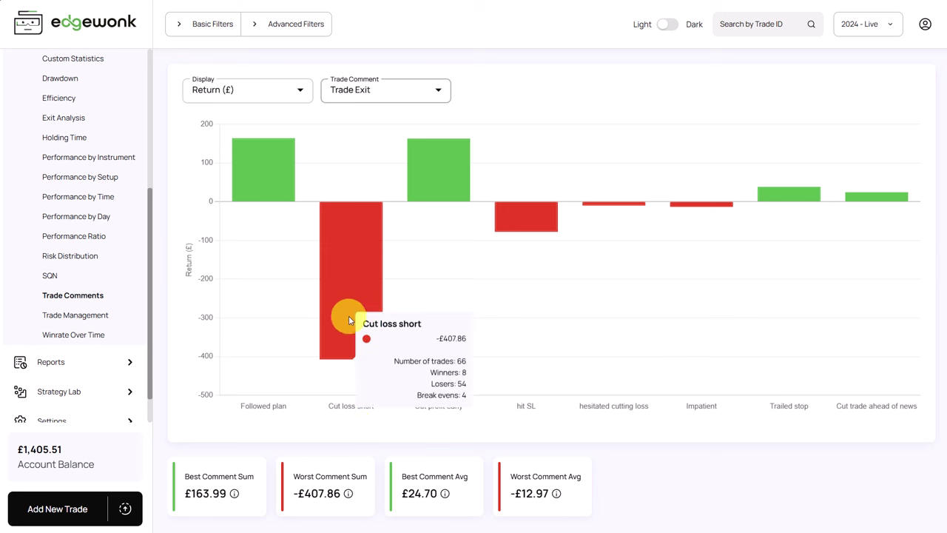
{"action": "scroll", "coordinate": [106, 165], "scroll_direction": "up", "scroll_amount": 5}
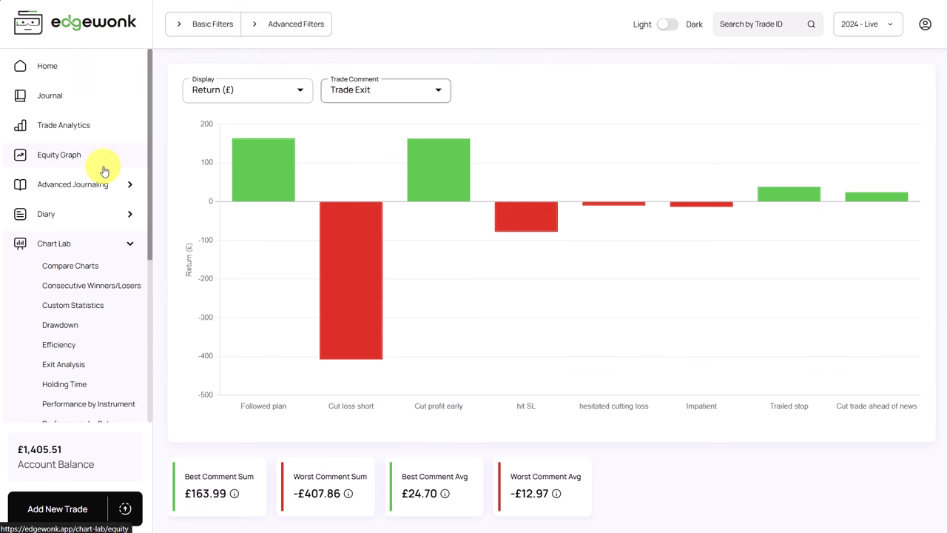
Step: Filter the Journal by the Cut loss short exit comment, leaving 66 trades
{"action": "left_click", "coordinate": [59, 95]}
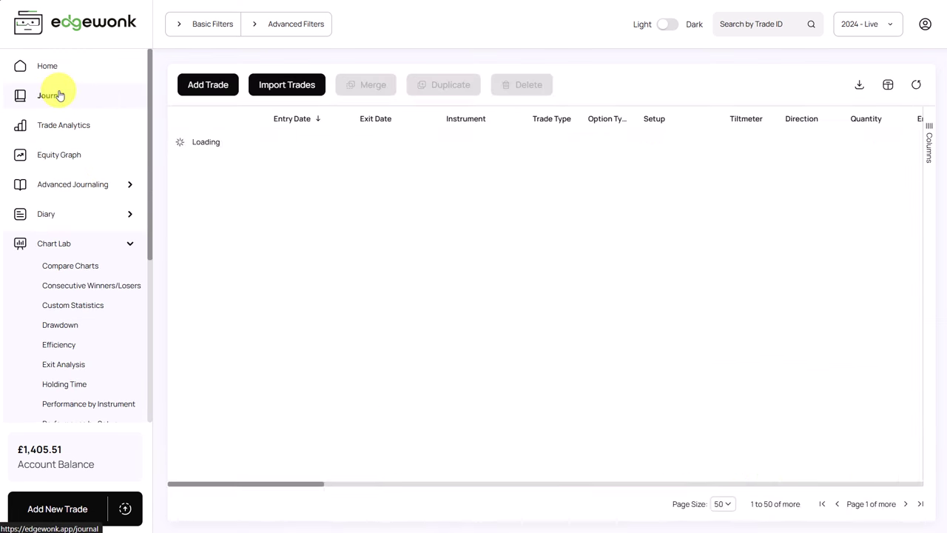
{"action": "left_click", "coordinate": [296, 23]}
{"action": "left_click", "coordinate": [247, 108]}
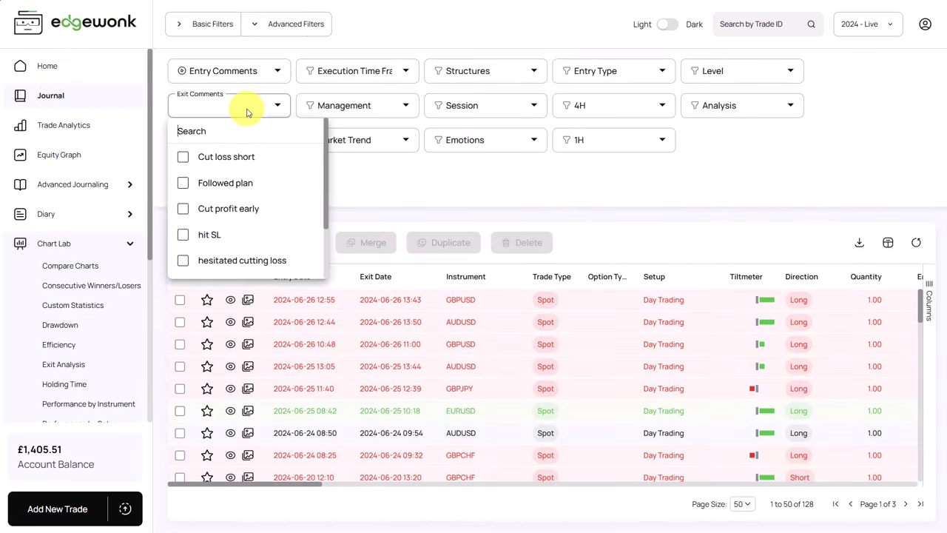
{"action": "left_click", "coordinate": [242, 158]}
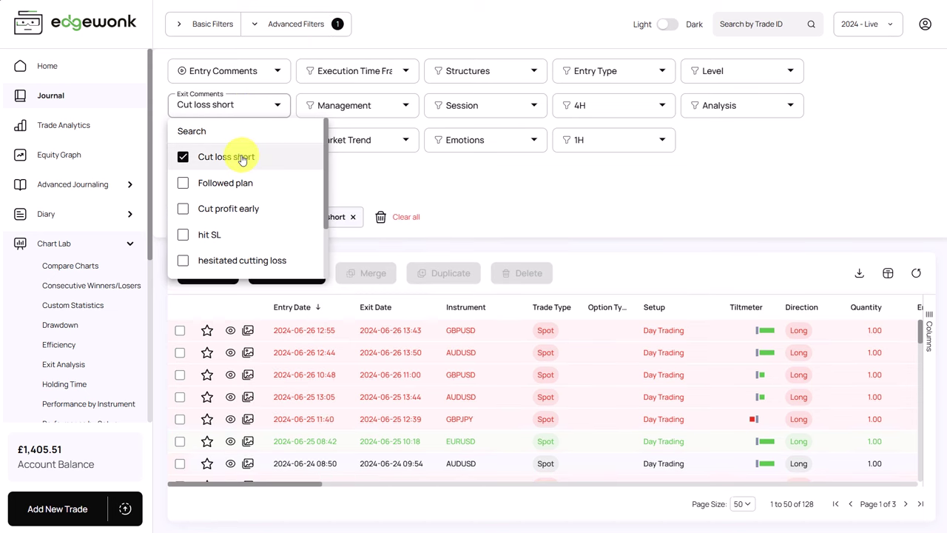
{"action": "left_click", "coordinate": [296, 28]}
{"action": "left_click", "coordinate": [296, 28]}
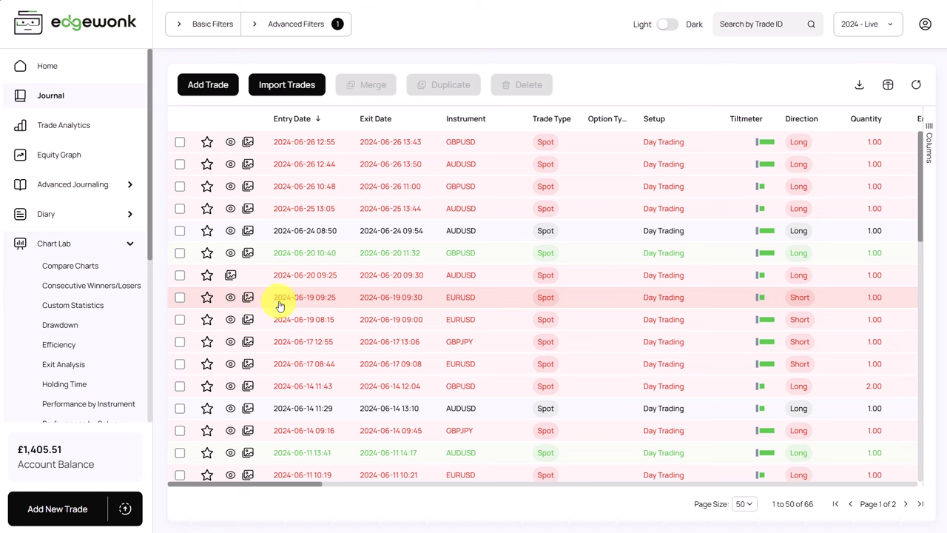
{"action": "mouse_move", "coordinate": [230, 300]}
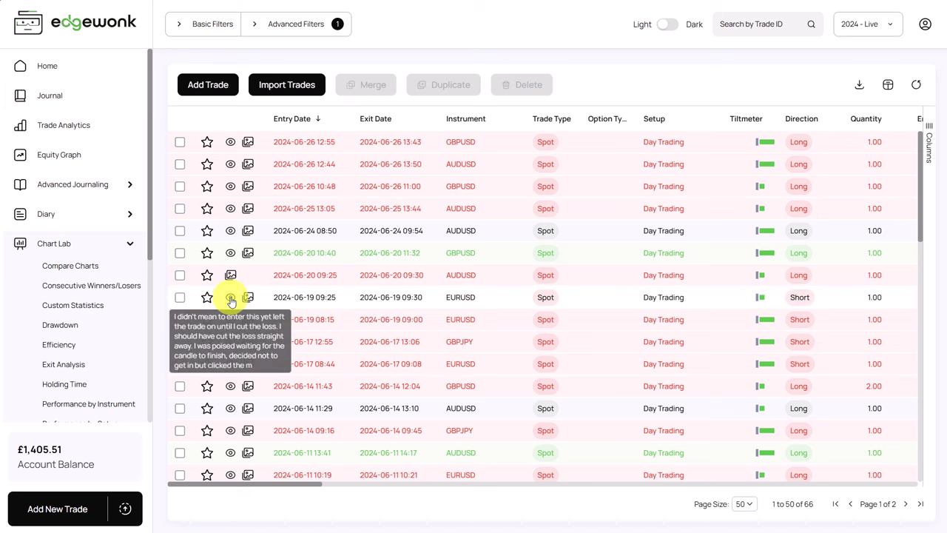
{"action": "left_click", "coordinate": [348, 297]}
{"action": "scroll", "coordinate": [728, 220], "scroll_direction": "down", "scroll_amount": 2}
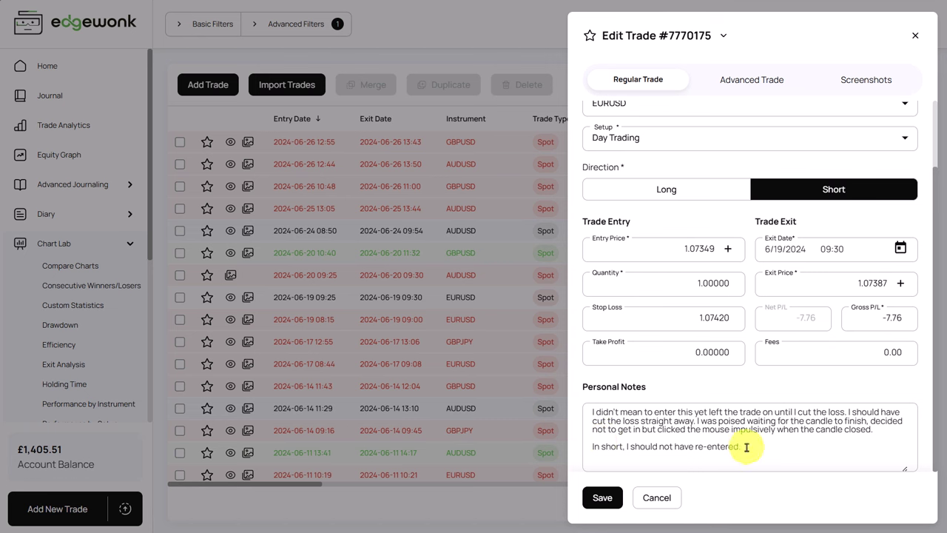
{"action": "left_click_drag", "start_coordinate": [746, 447], "coordinate": [588, 447]}
{"action": "left_click", "coordinate": [788, 429]}
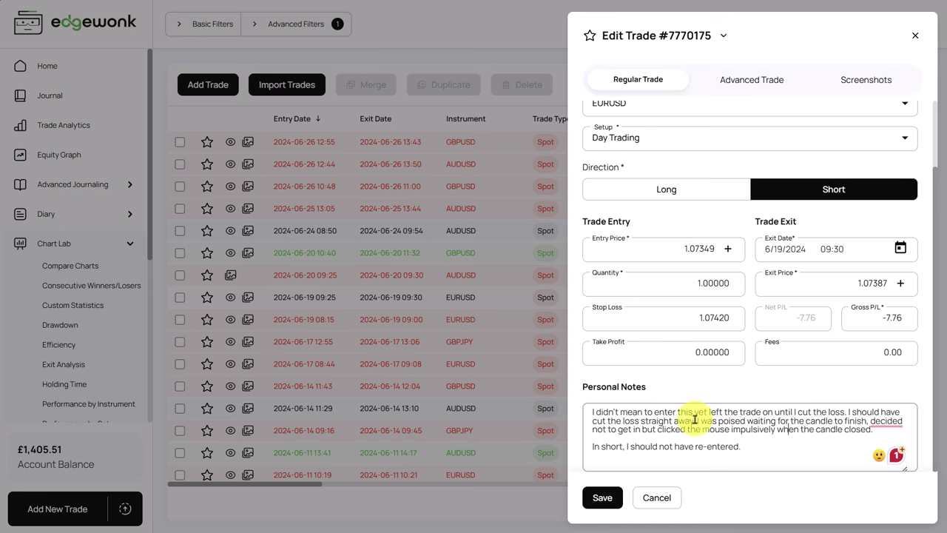
{"action": "left_click", "coordinate": [231, 387]}
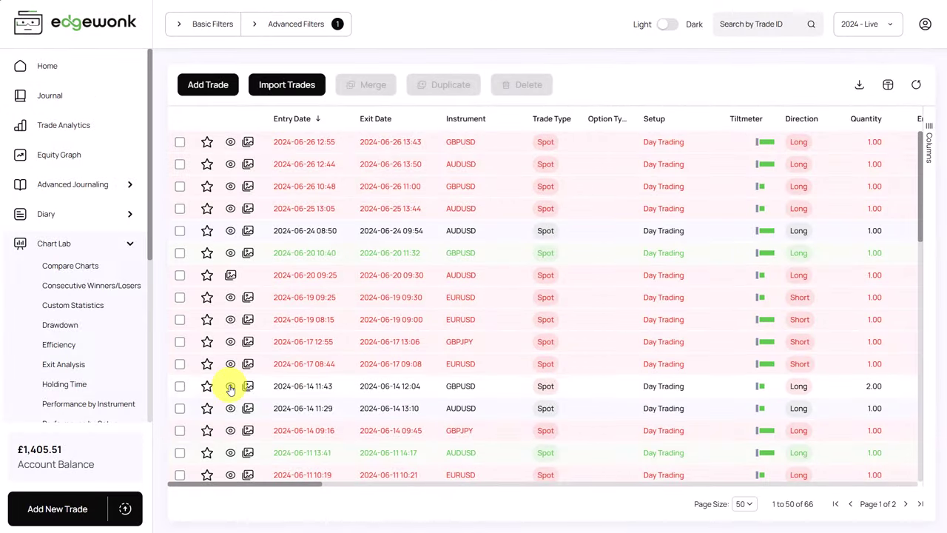
{"action": "left_click", "coordinate": [230, 388]}
{"action": "scroll", "coordinate": [770, 355], "scroll_direction": "down", "scroll_amount": 1}
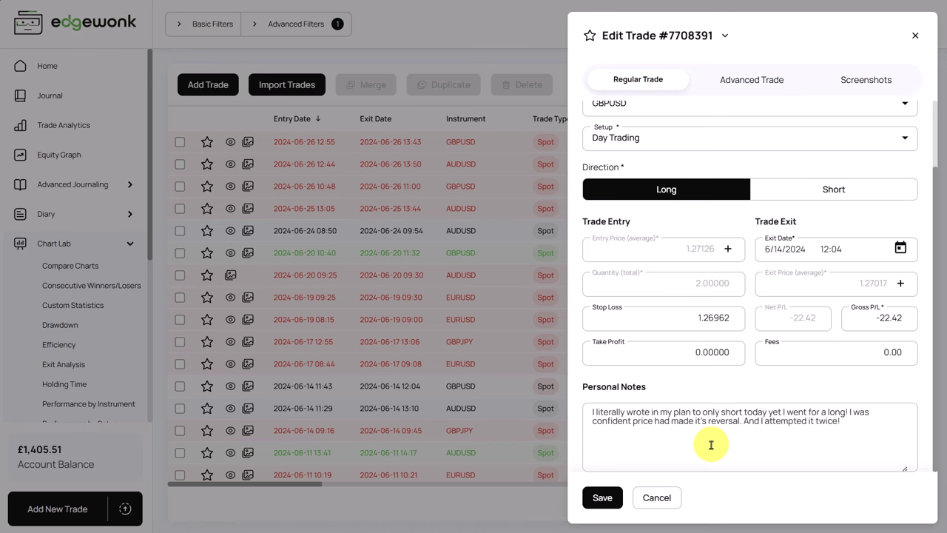
{"action": "left_click", "coordinate": [280, 398]}
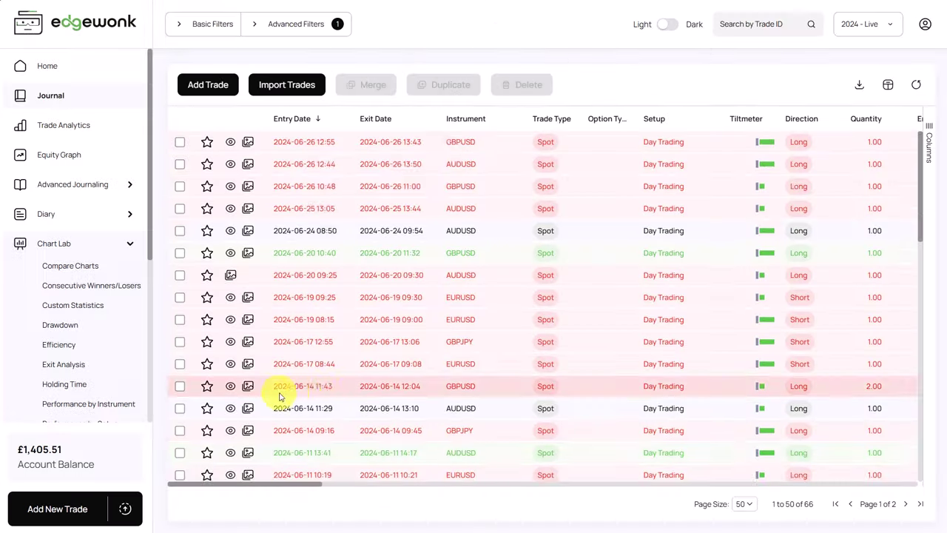
{"action": "scroll", "coordinate": [252, 392], "scroll_direction": "down", "scroll_amount": 1}
{"action": "left_click", "coordinate": [231, 391]}
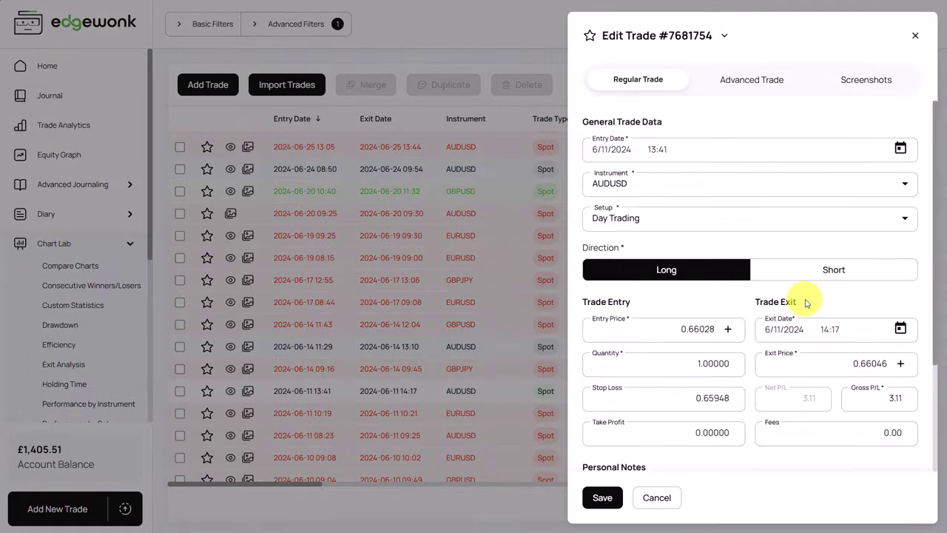
{"action": "scroll", "coordinate": [806, 304], "scroll_direction": "down", "scroll_amount": 3}
{"action": "scroll", "coordinate": [764, 389], "scroll_direction": "down", "scroll_amount": 1}
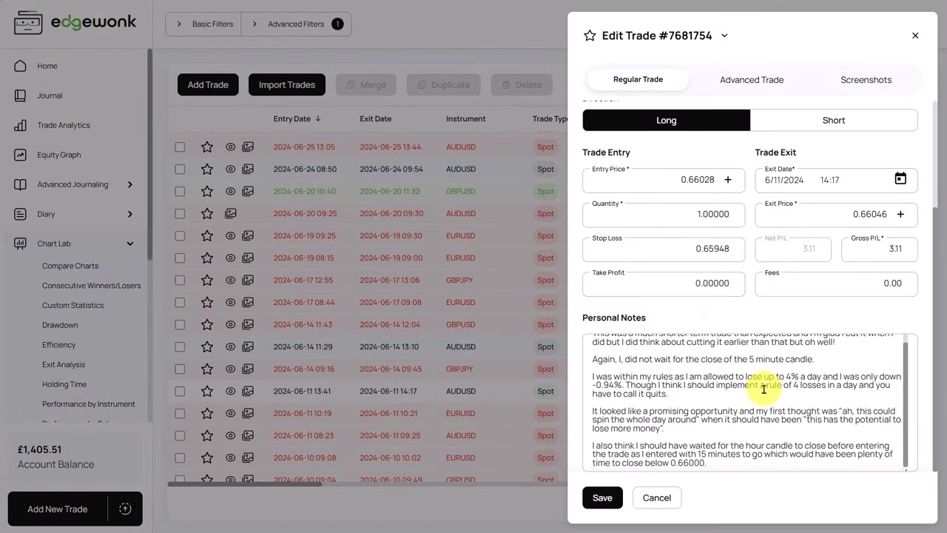
{"action": "scroll", "coordinate": [762, 394], "scroll_direction": "up", "scroll_amount": 1}
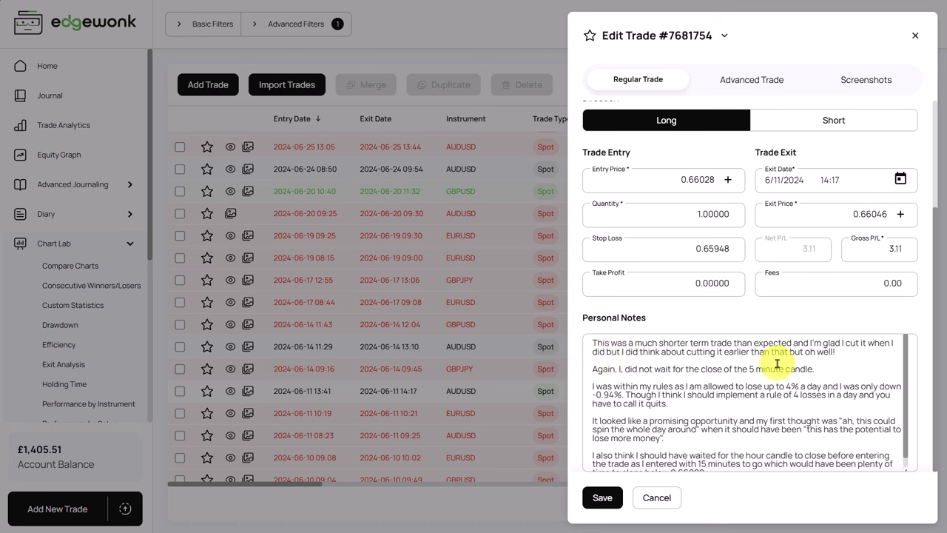
{"action": "scroll", "coordinate": [710, 370], "scroll_direction": "down", "scroll_amount": 1}
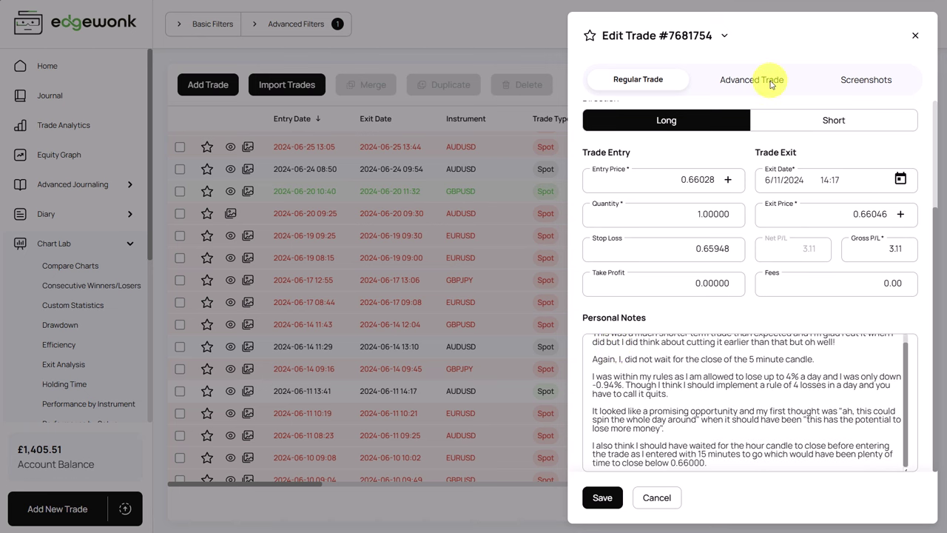
{"action": "scroll", "coordinate": [692, 388], "scroll_direction": "up", "scroll_amount": 1}
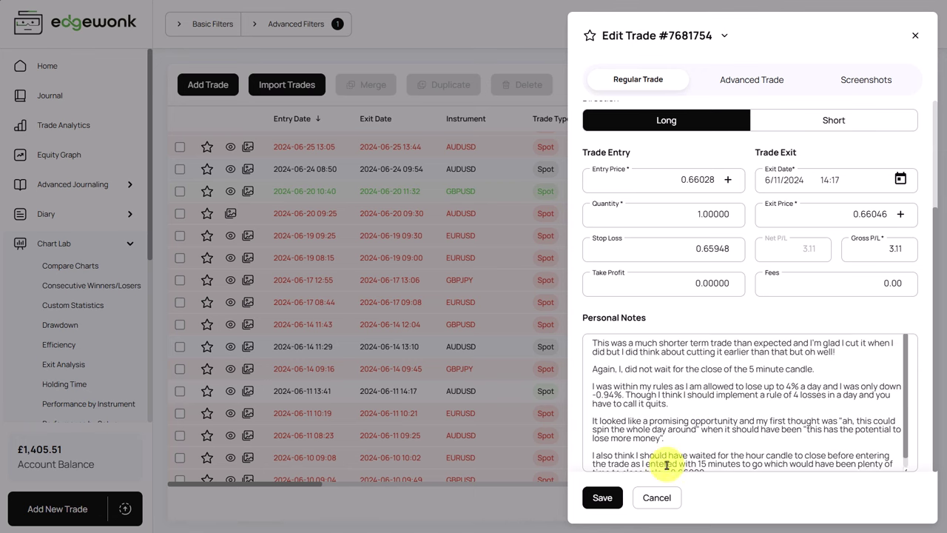
{"action": "left_click", "coordinate": [657, 497]}
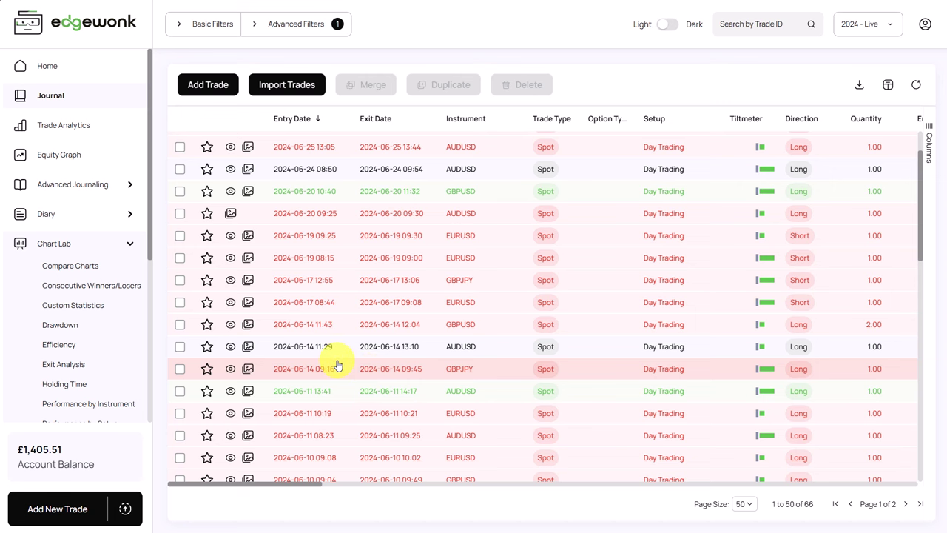
Step: Open the Custom Statistics chart showing return by Execution Time Frame
{"action": "scroll", "coordinate": [336, 365], "scroll_direction": "down", "scroll_amount": 4}
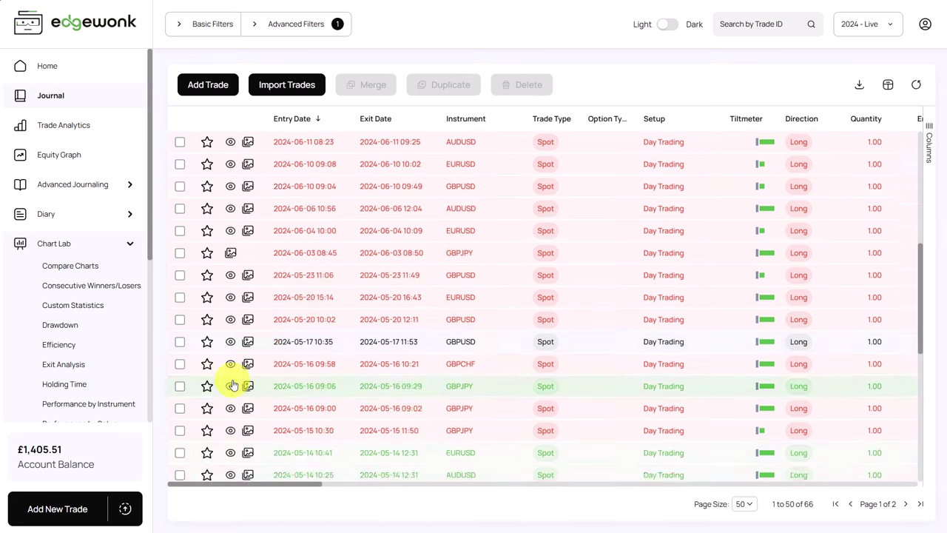
{"action": "scroll", "coordinate": [232, 385], "scroll_direction": "down", "scroll_amount": 6}
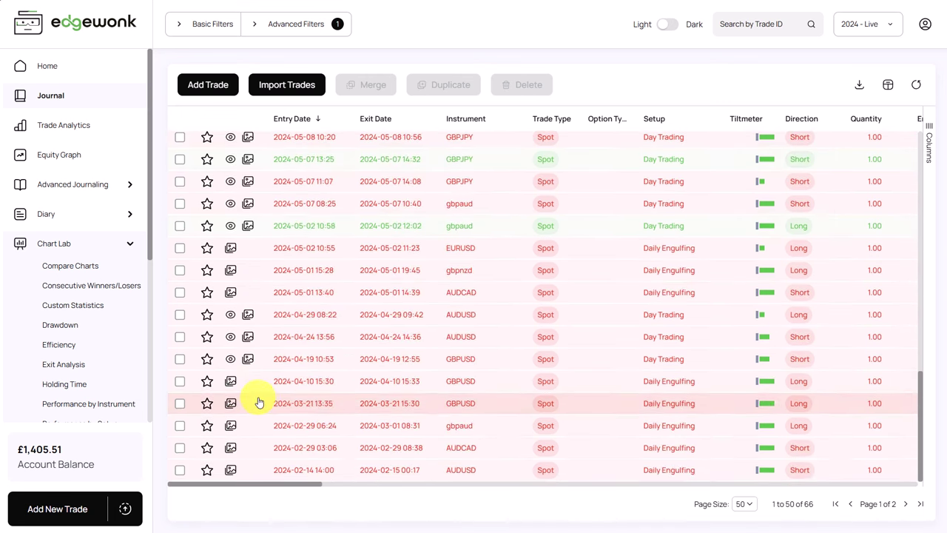
{"action": "scroll", "coordinate": [255, 400], "scroll_direction": "up", "scroll_amount": 2}
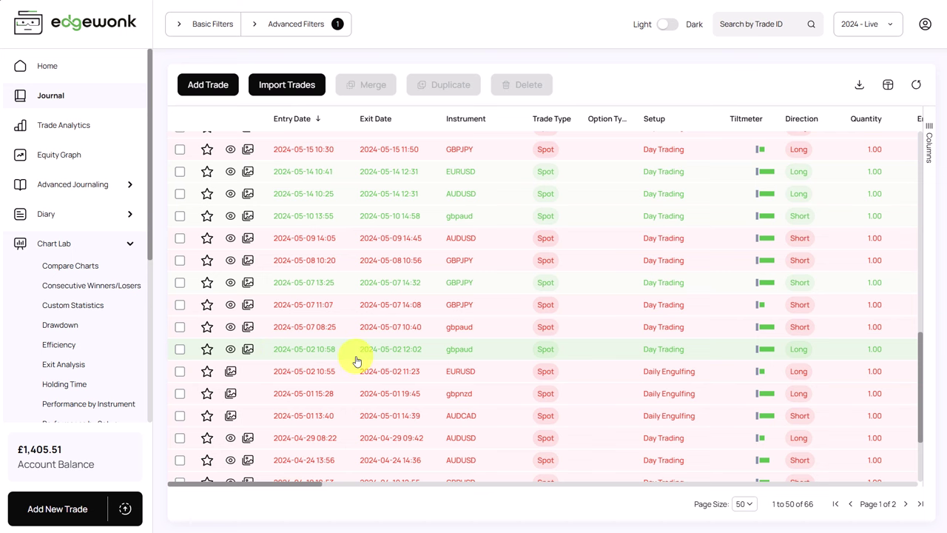
{"action": "left_click", "coordinate": [63, 305]}
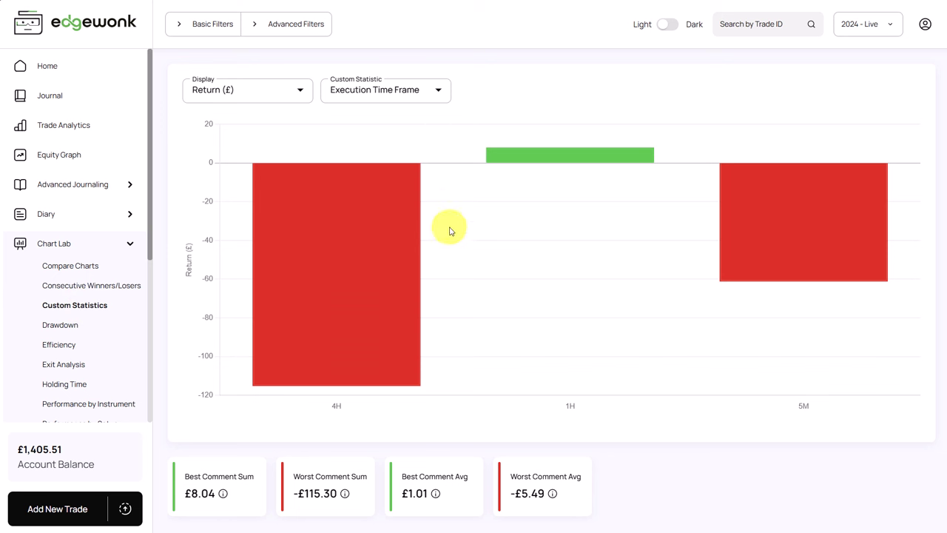
Step: Set the Custom Statistics chart to show return by Market Trend
{"action": "mouse_move", "coordinate": [338, 302]}
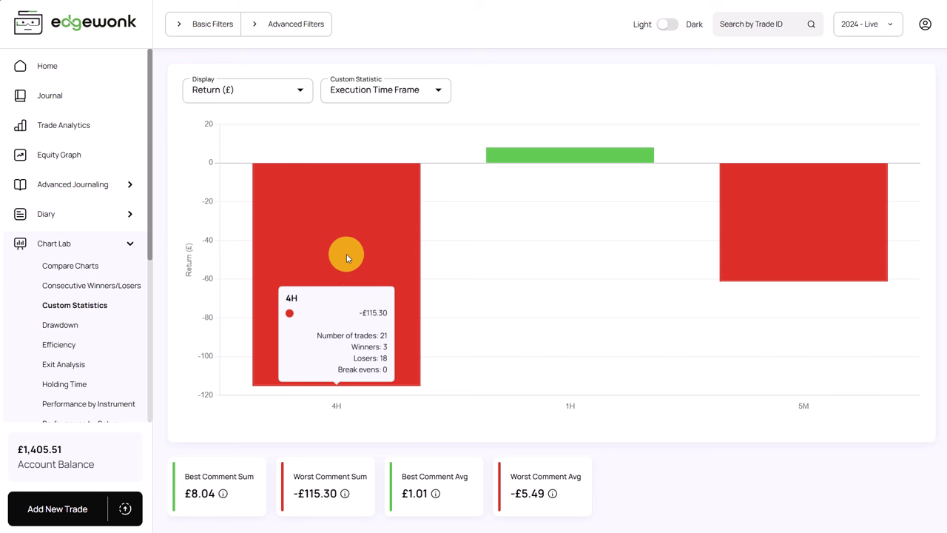
{"action": "mouse_move", "coordinate": [557, 155]}
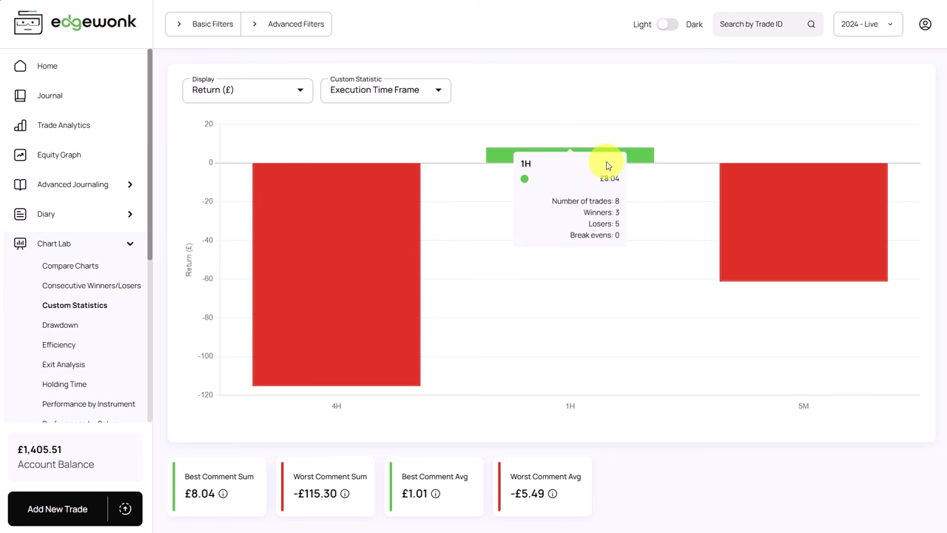
{"action": "left_click", "coordinate": [389, 87]}
{"action": "left_click", "coordinate": [362, 167]}
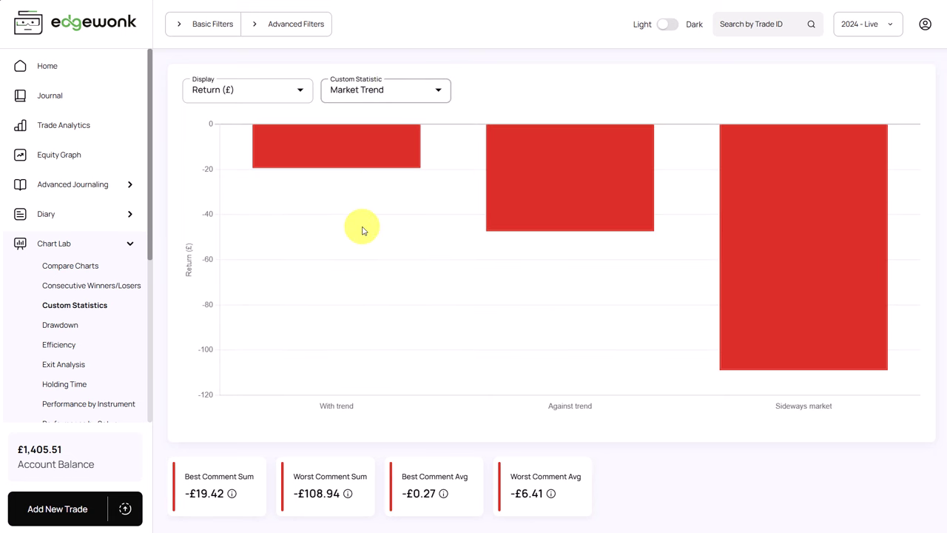
Step: Add an advanced filter for the Followed plan entry comment
{"action": "left_click", "coordinate": [294, 27]}
{"action": "left_click", "coordinate": [237, 71]}
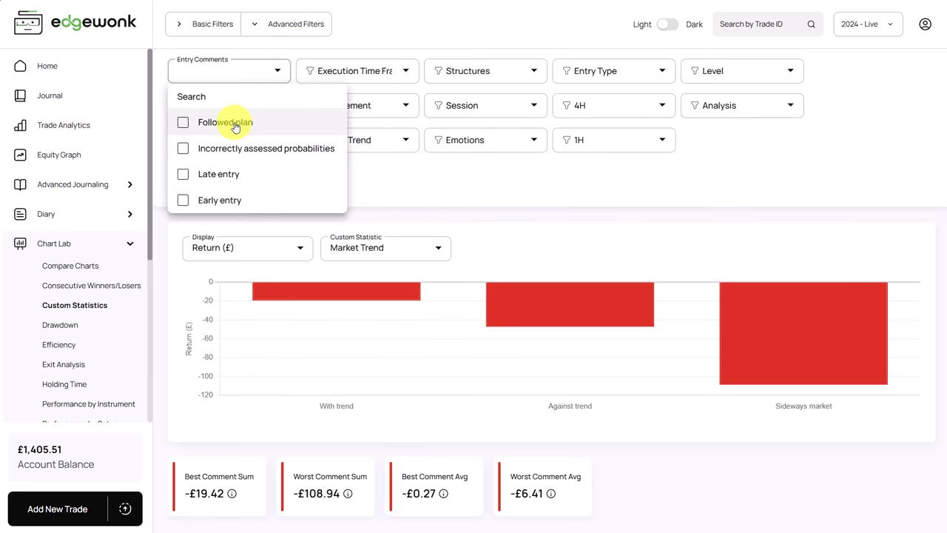
{"action": "left_click", "coordinate": [235, 124]}
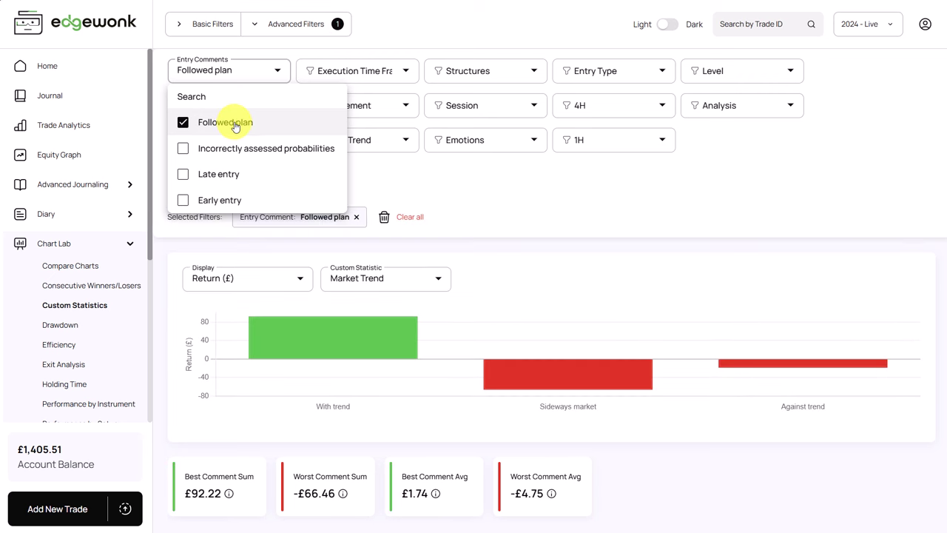
Step: Collapse the filters and chart Followed plan trades by Market Trend (Against trend -£18.88)
{"action": "left_click", "coordinate": [298, 28]}
{"action": "left_click", "coordinate": [296, 25]}
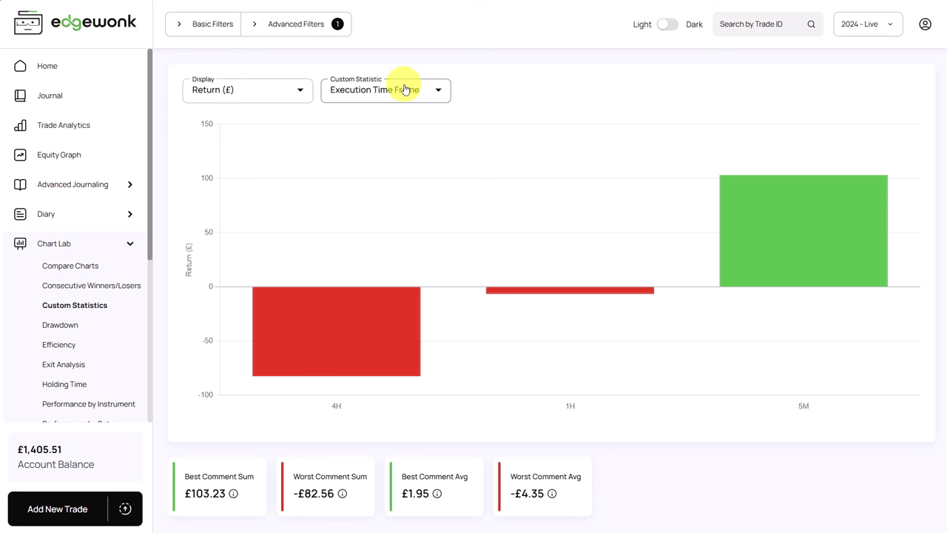
{"action": "mouse_move", "coordinate": [831, 247]}
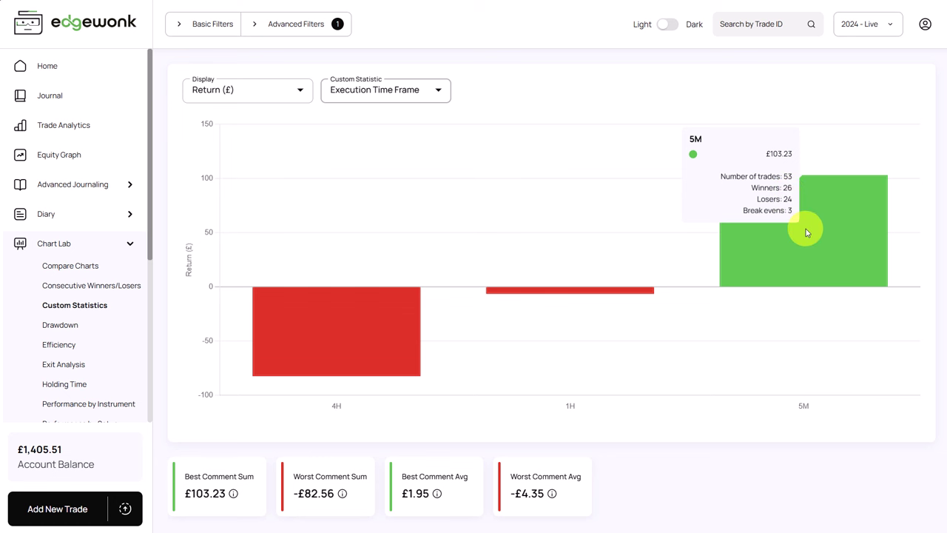
{"action": "left_click", "coordinate": [414, 118]}
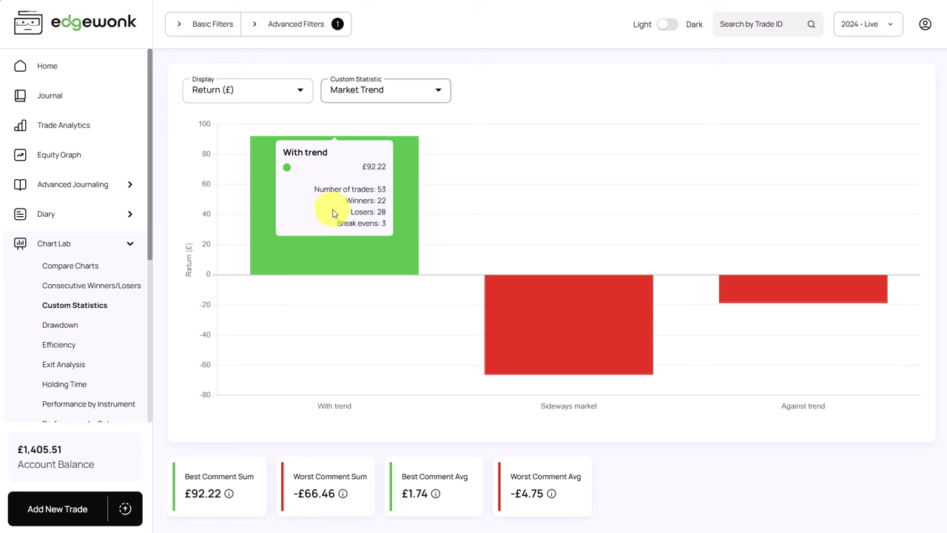
{"action": "mouse_move", "coordinate": [548, 334]}
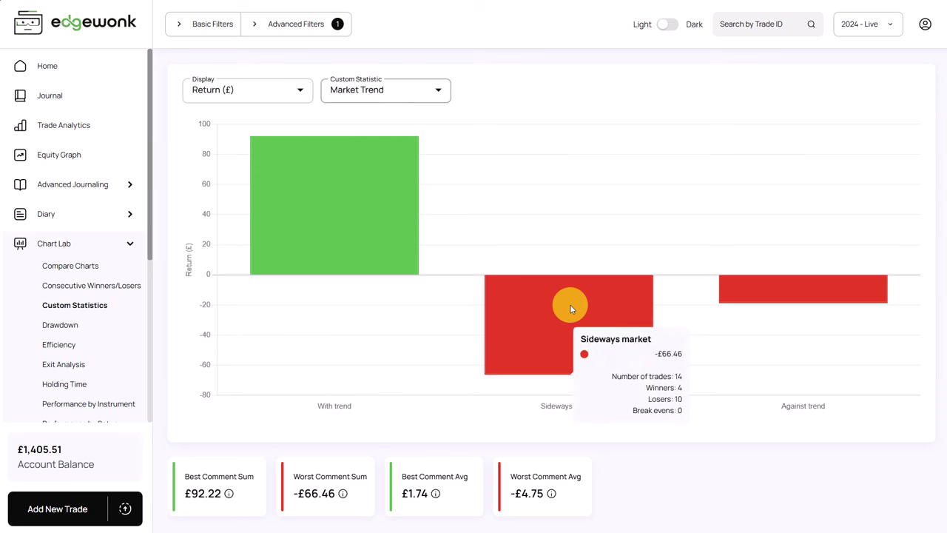
{"action": "mouse_move", "coordinate": [841, 298]}
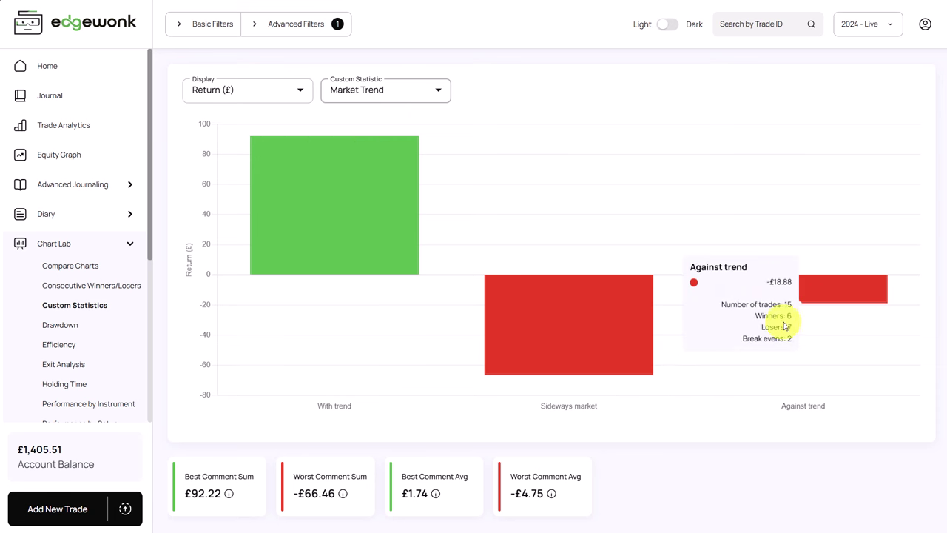
Step: Chart the Followed plan trades by Session, Market Trend, then Execution Time Frame
{"action": "left_click", "coordinate": [375, 101]}
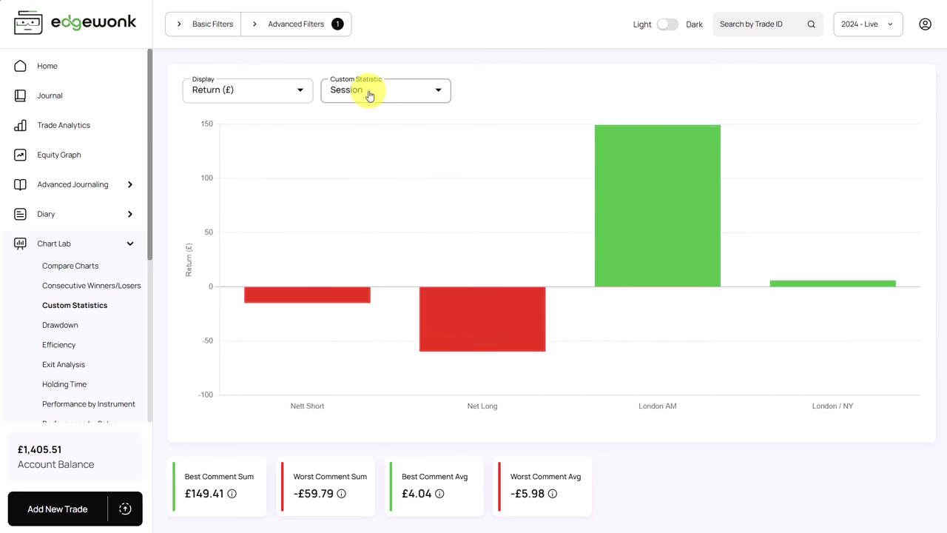
{"action": "mouse_move", "coordinate": [629, 233]}
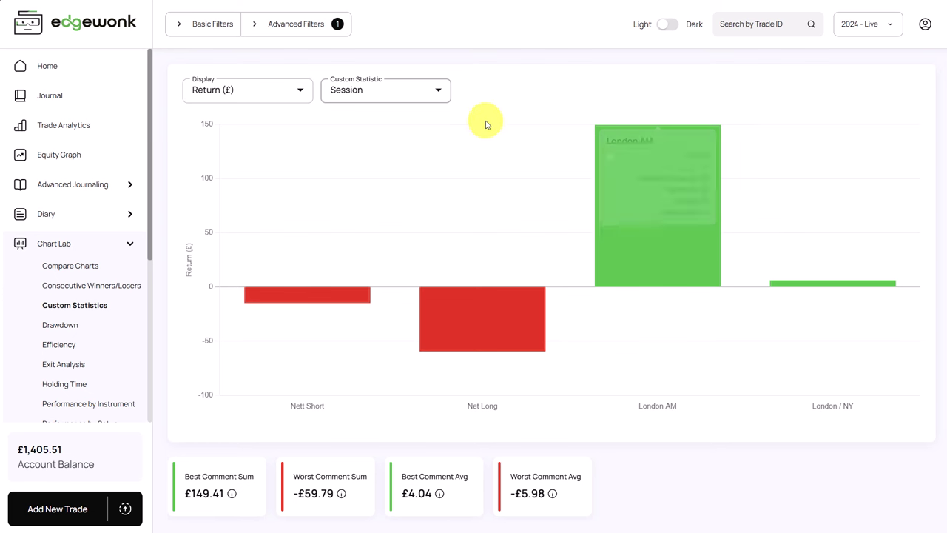
{"action": "left_click", "coordinate": [410, 99]}
{"action": "left_click", "coordinate": [393, 165]}
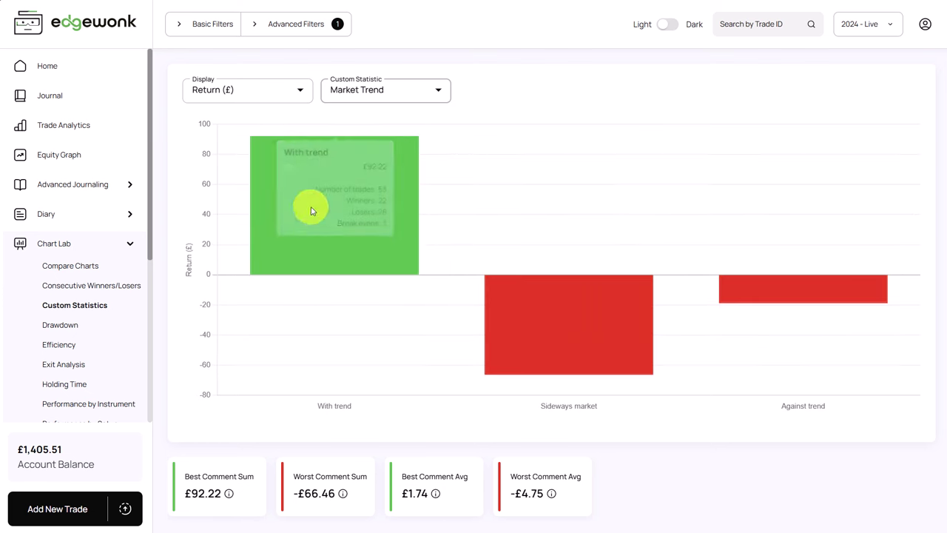
{"action": "left_click", "coordinate": [330, 94]}
{"action": "left_click", "coordinate": [364, 116]}
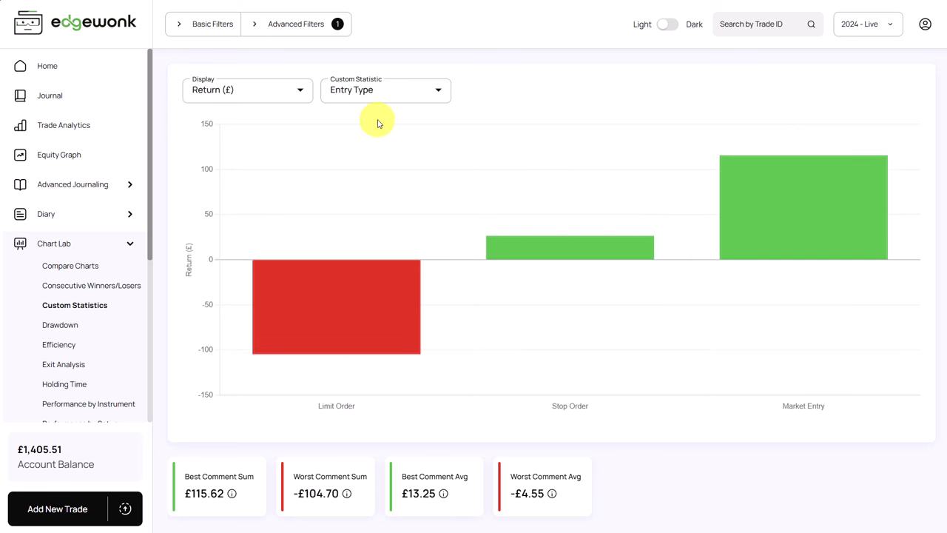
Step: Chart Followed plan trades by Level: BLUE £129.31, RED £14.06, No Level -£14.78
{"action": "mouse_move", "coordinate": [776, 249]}
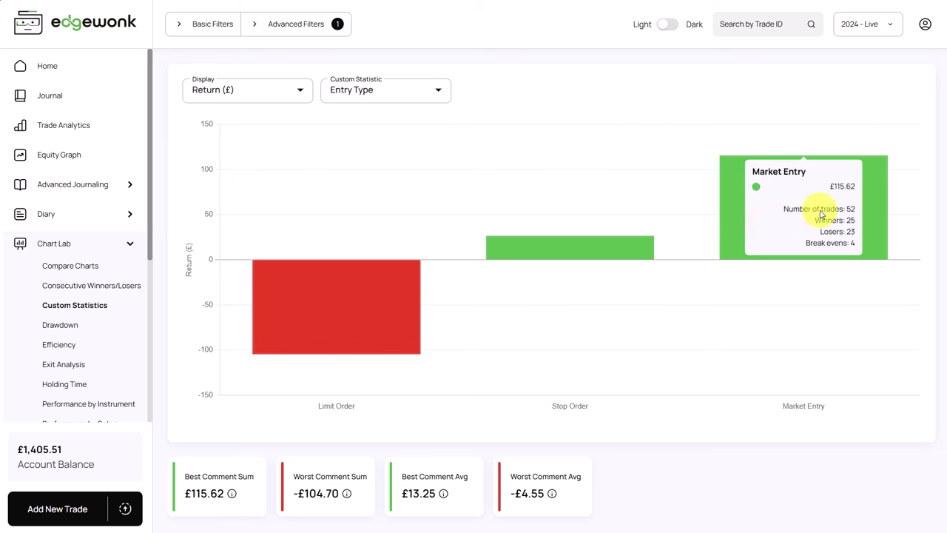
{"action": "mouse_move", "coordinate": [358, 288]}
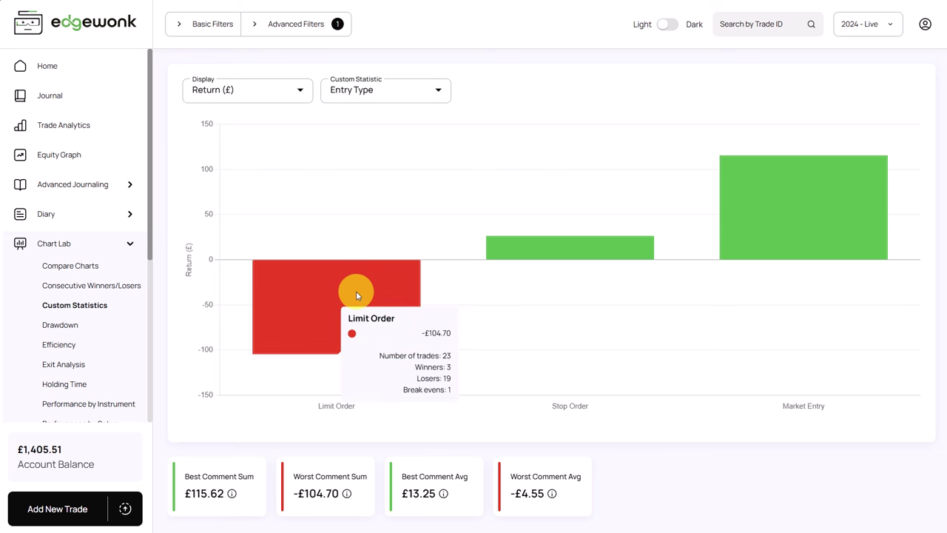
{"action": "left_click", "coordinate": [393, 94]}
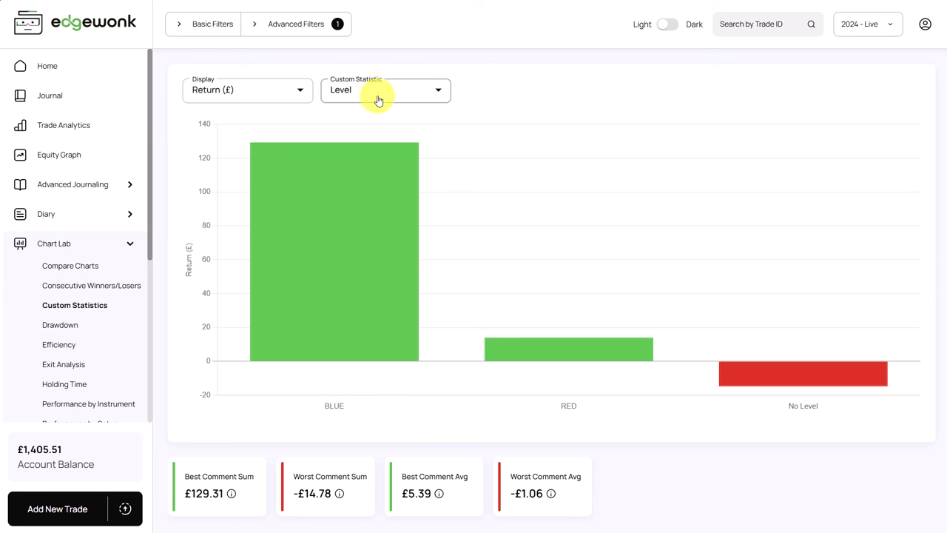
{"action": "mouse_move", "coordinate": [367, 214]}
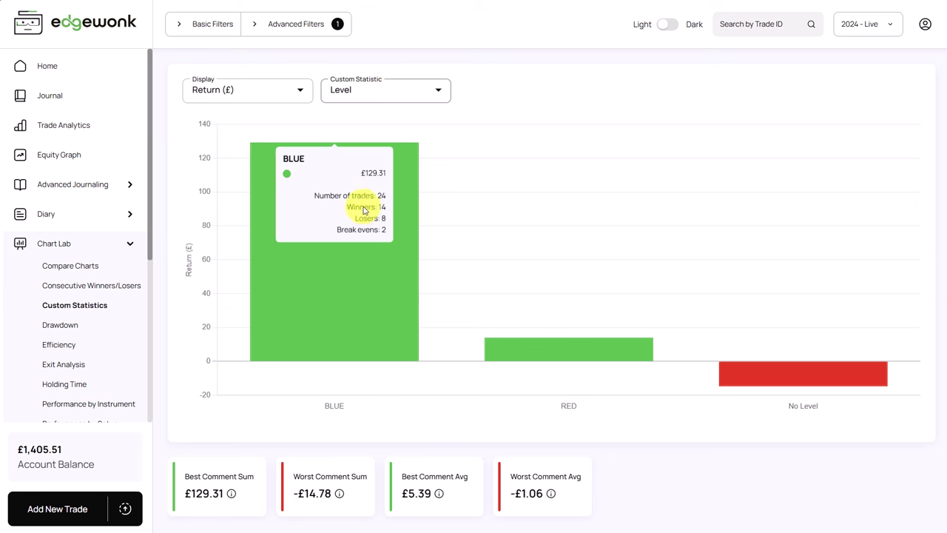
{"action": "mouse_move", "coordinate": [565, 352]}
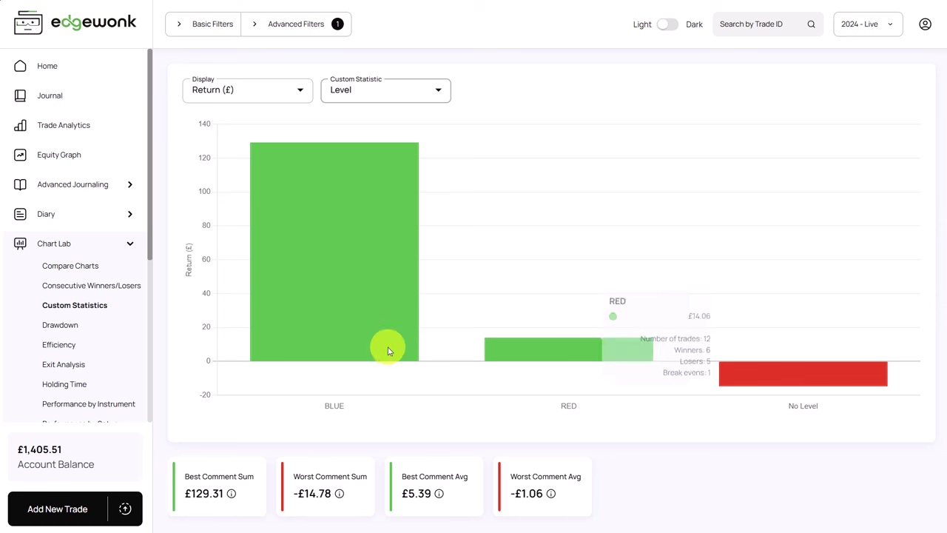
{"action": "mouse_move", "coordinate": [309, 286]}
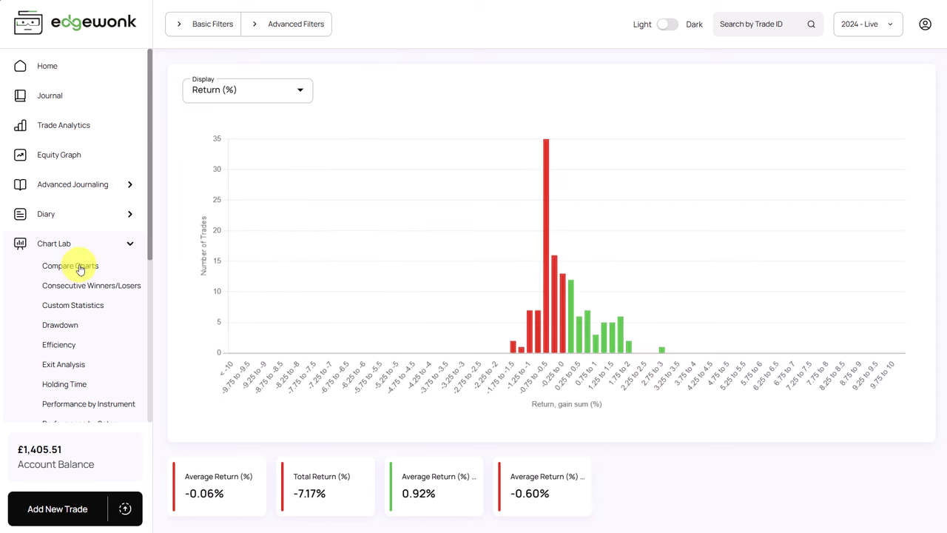
Step: Open Reports > Monthly Reports to list January–June 2024 results
{"action": "scroll", "coordinate": [79, 259], "scroll_direction": "down", "scroll_amount": 4}
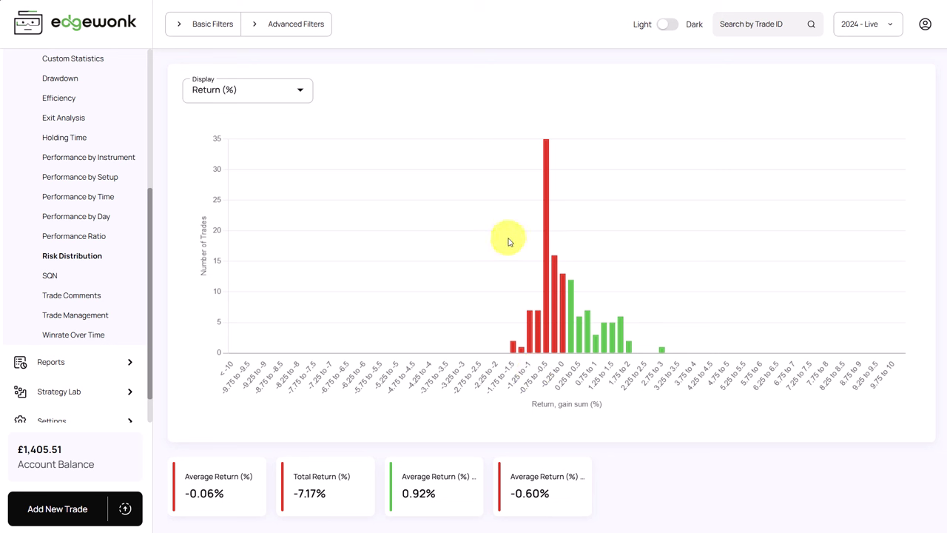
{"action": "scroll", "coordinate": [82, 296], "scroll_direction": "down", "scroll_amount": 1}
{"action": "left_click", "coordinate": [89, 324]}
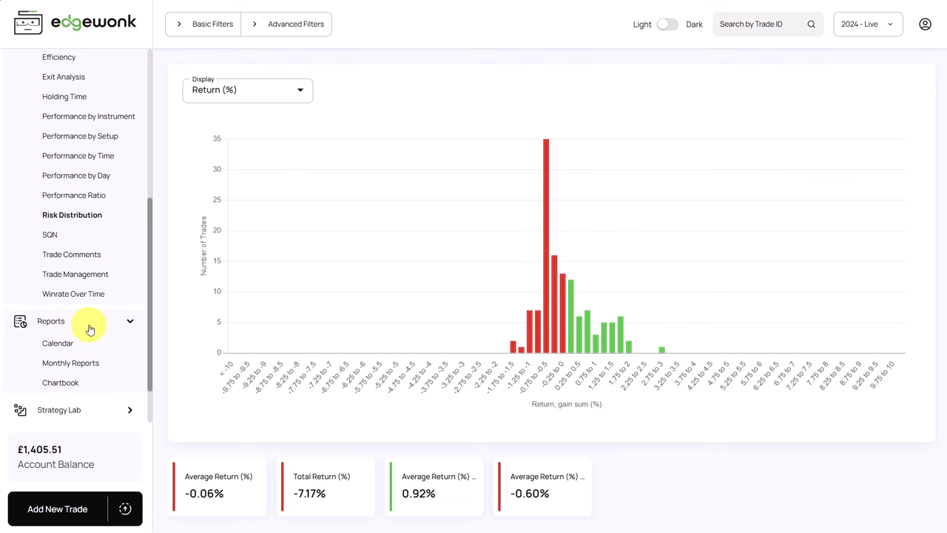
{"action": "left_click", "coordinate": [77, 364]}
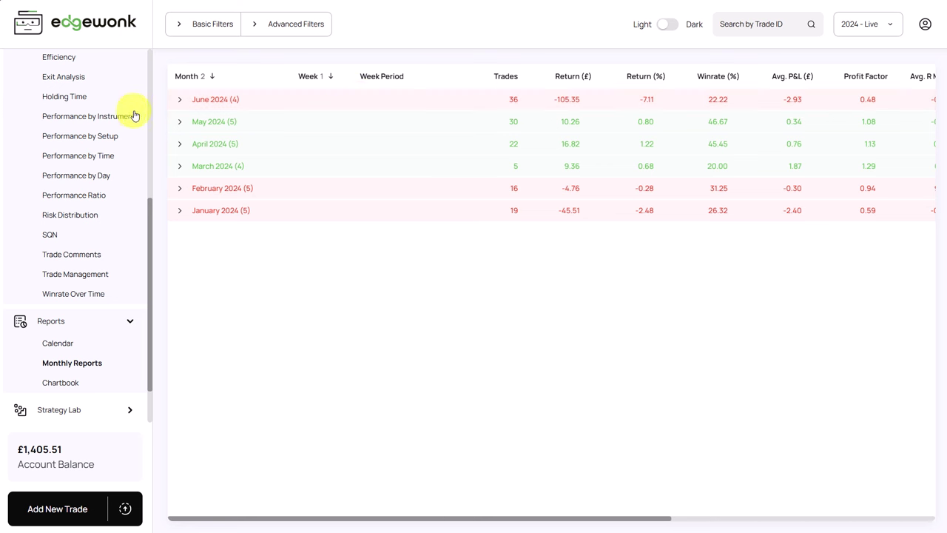
Step: Filter to June and view its equity curve: 36 trades, 22.22% winrate, profit factor 0.48
{"action": "left_click", "coordinate": [212, 26]}
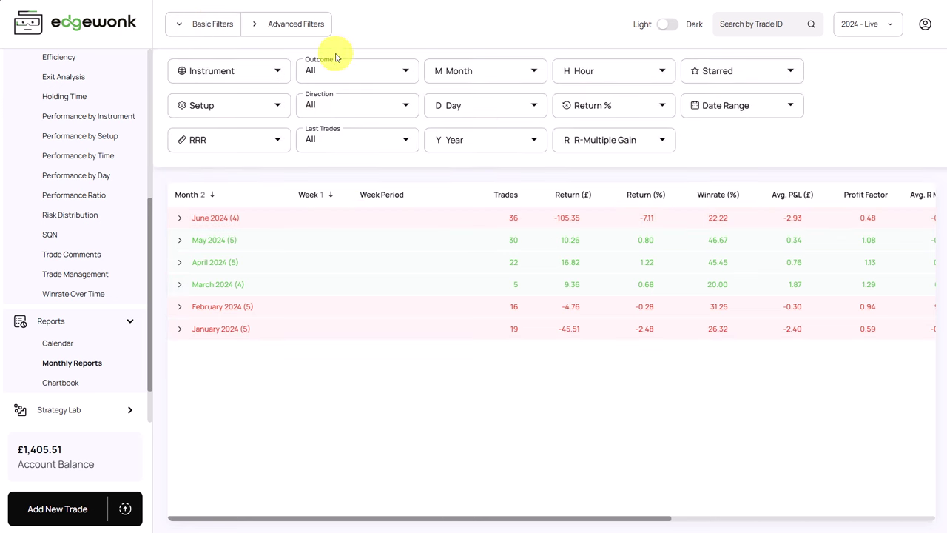
{"action": "left_click", "coordinate": [494, 82]}
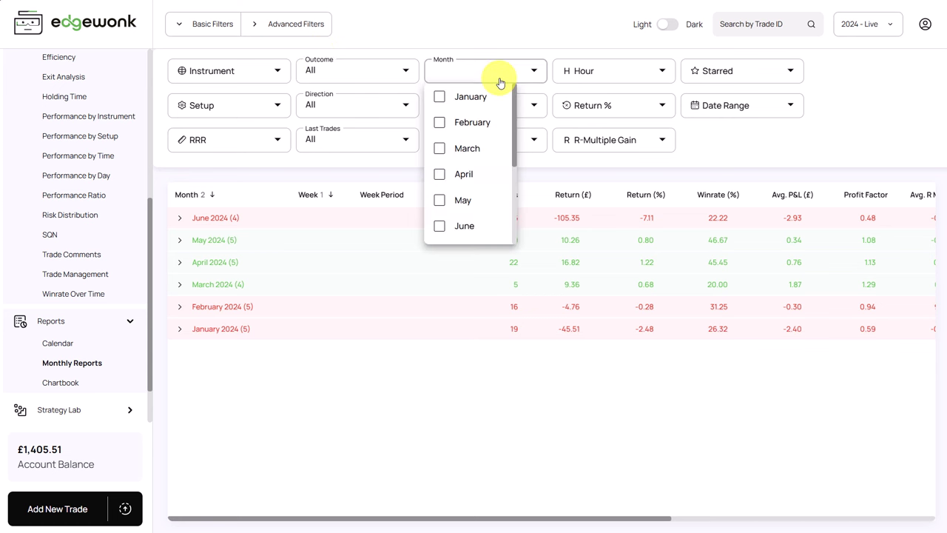
{"action": "left_click", "coordinate": [463, 222]}
{"action": "scroll", "coordinate": [96, 178], "scroll_direction": "up", "scroll_amount": 4}
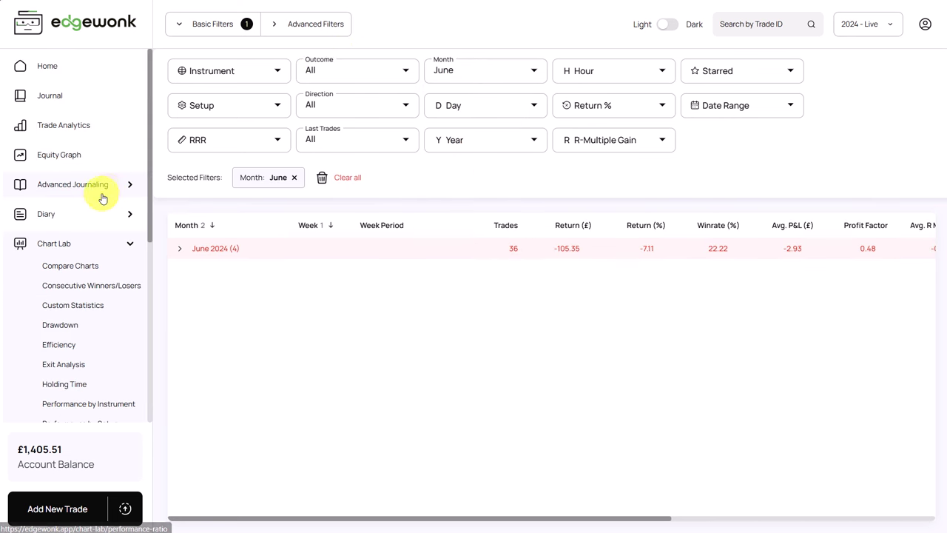
{"action": "left_click", "coordinate": [83, 158]}
{"action": "left_click", "coordinate": [230, 23]}
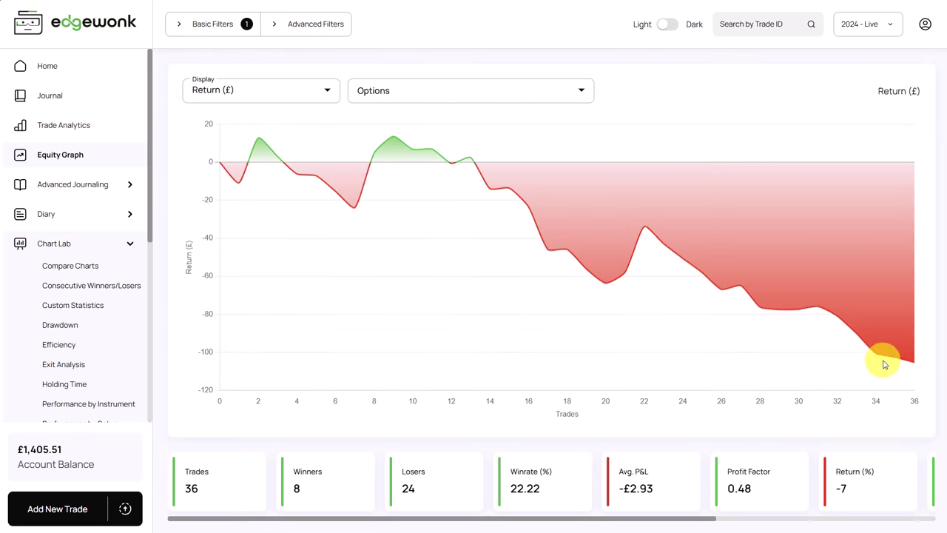
{"action": "mouse_move", "coordinate": [918, 368]}
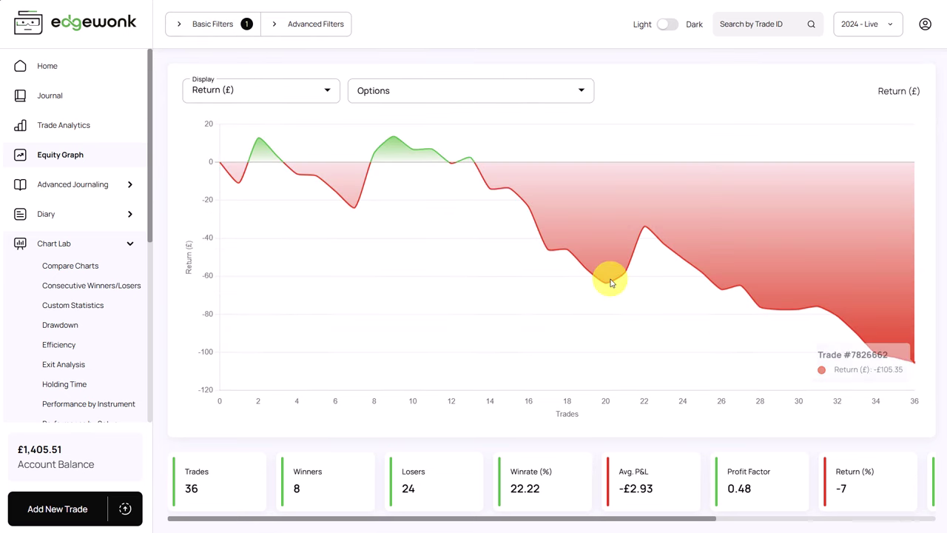
{"action": "mouse_move", "coordinate": [590, 276]}
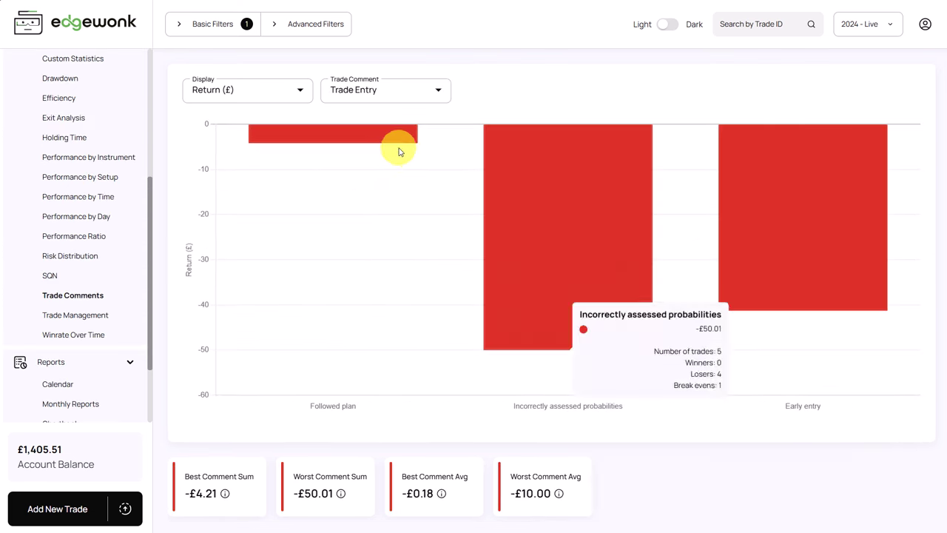
{"action": "mouse_move", "coordinate": [516, 181]}
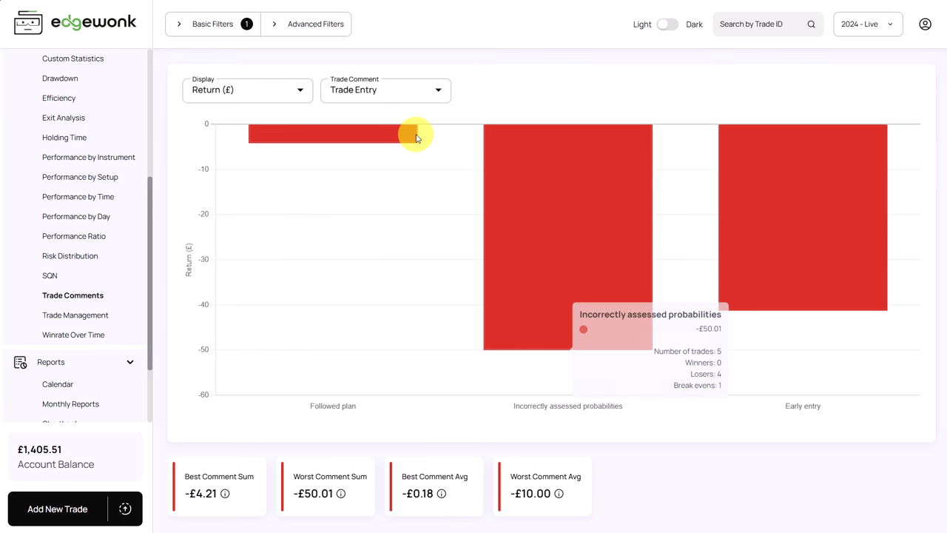
{"action": "mouse_move", "coordinate": [790, 220]}
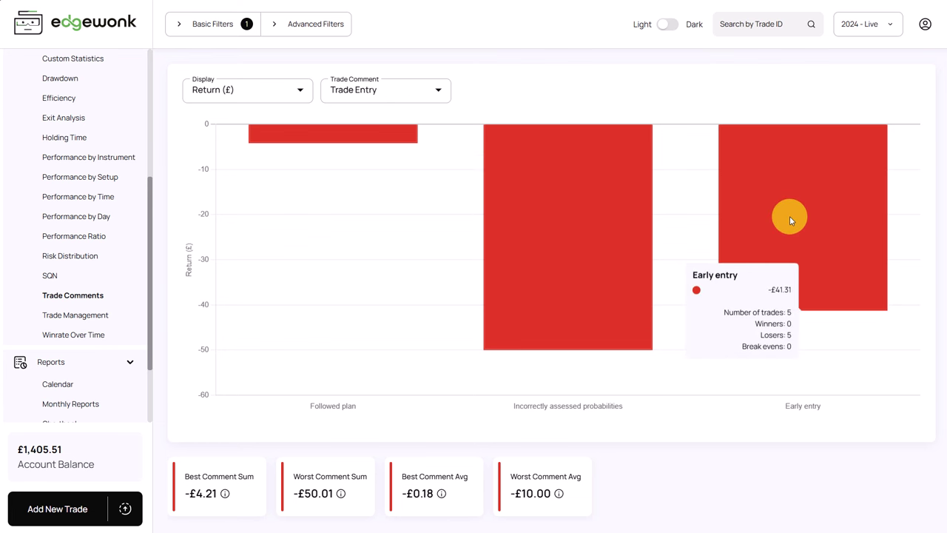
{"action": "mouse_move", "coordinate": [626, 233]}
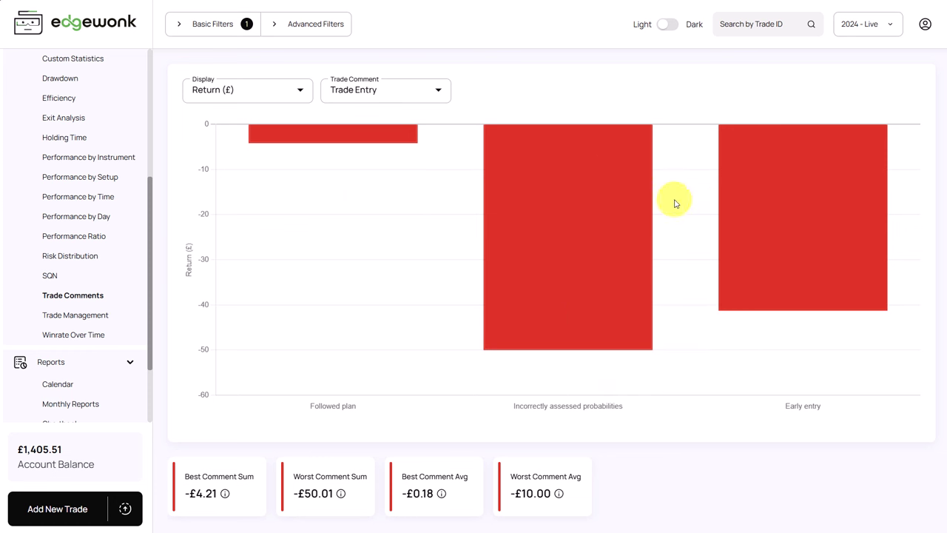
{"action": "mouse_move", "coordinate": [587, 252]}
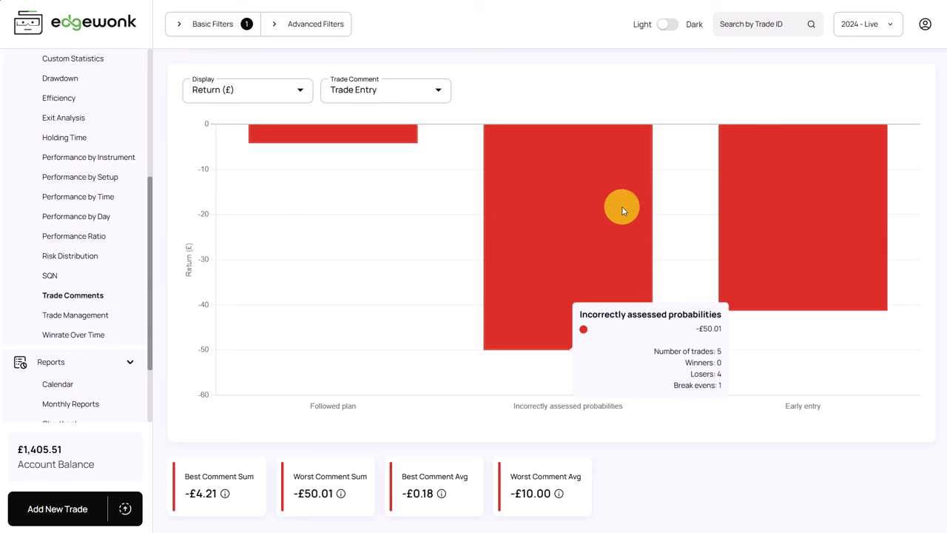
{"action": "mouse_move", "coordinate": [740, 204]}
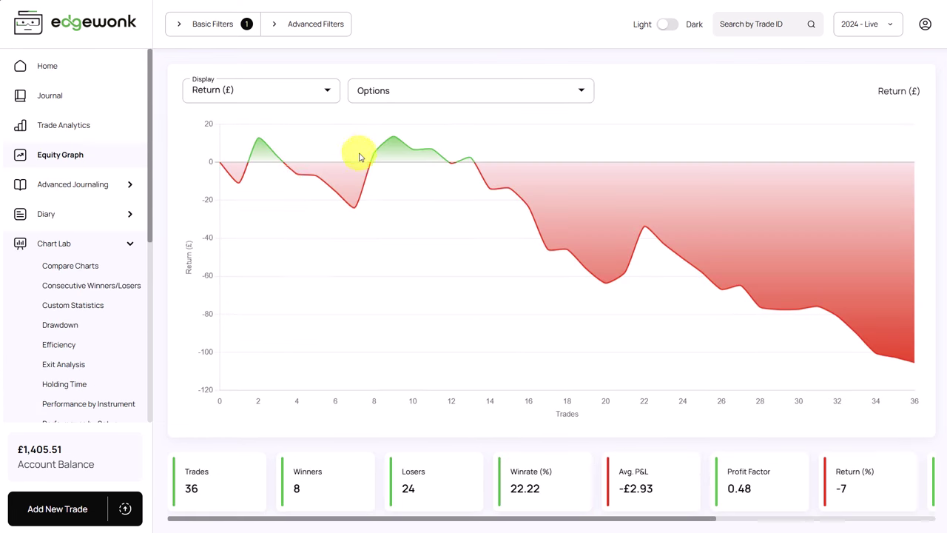
Step: Apply an Advanced Filter keeping only trades with the entry comment 'Followed plan', then collapse the filter panel
{"action": "left_click", "coordinate": [304, 21]}
{"action": "left_click", "coordinate": [250, 74]}
{"action": "left_click", "coordinate": [222, 122]}
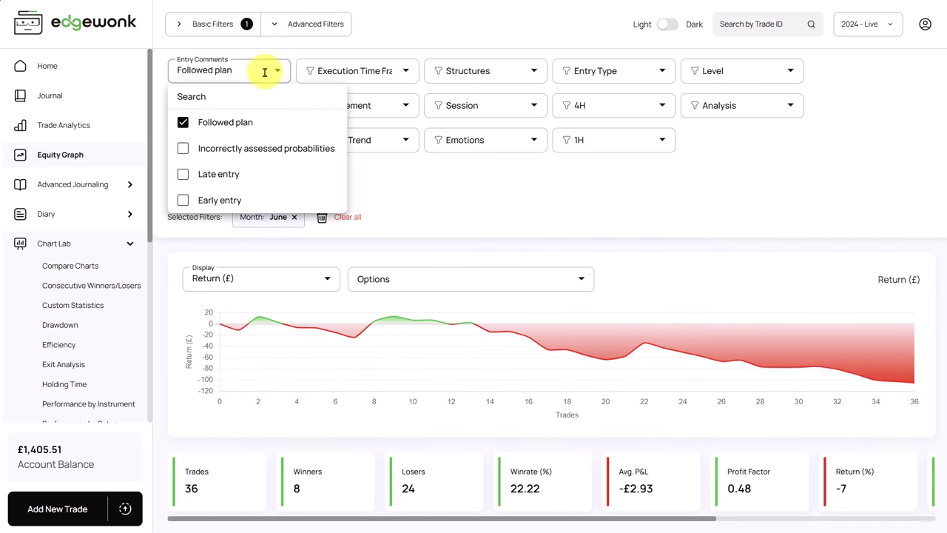
{"action": "left_click", "coordinate": [303, 23]}
{"action": "left_click", "coordinate": [303, 23]}
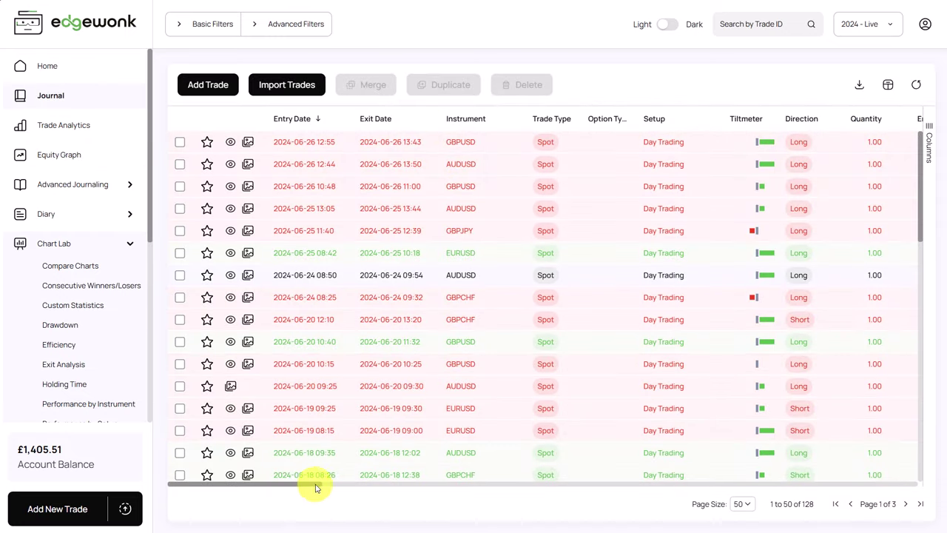
{"action": "left_click_drag", "start_coordinate": [318, 485], "coordinate": [437, 481]}
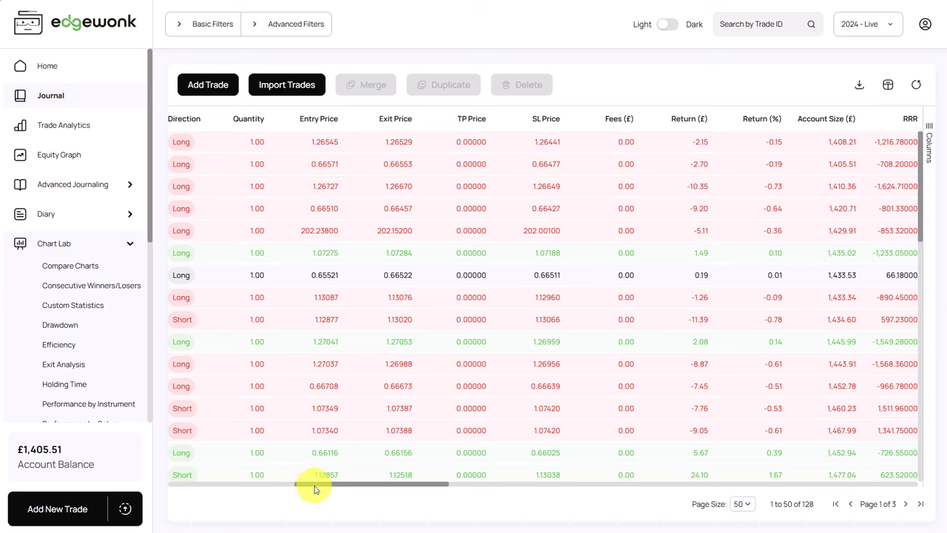
{"action": "left_click_drag", "start_coordinate": [321, 487], "coordinate": [220, 486]}
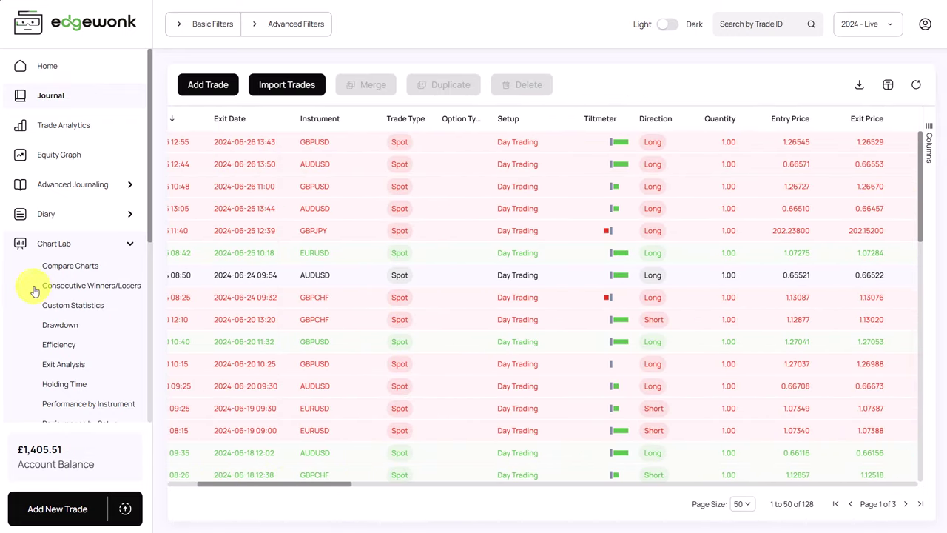
{"action": "scroll", "coordinate": [44, 296], "scroll_direction": "down", "scroll_amount": 3}
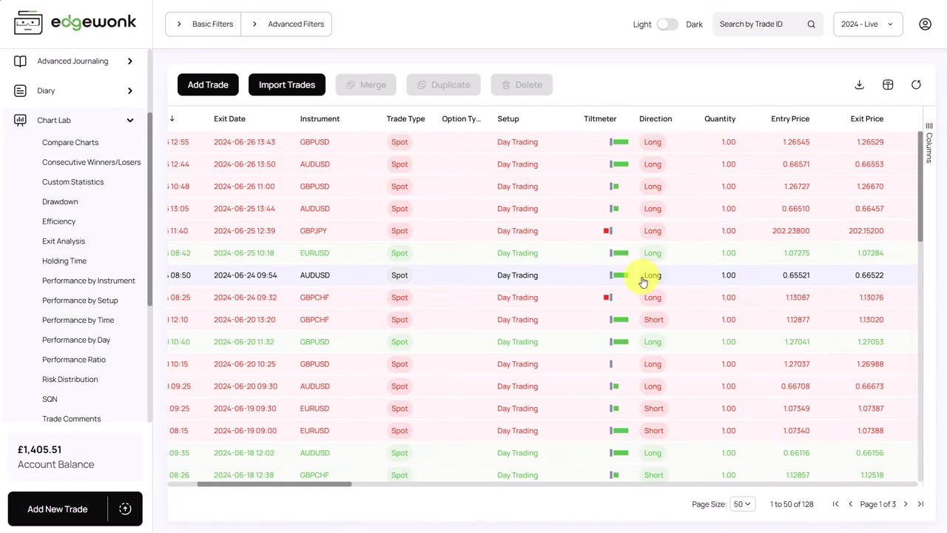
{"action": "scroll", "coordinate": [64, 289], "scroll_direction": "down", "scroll_amount": 2}
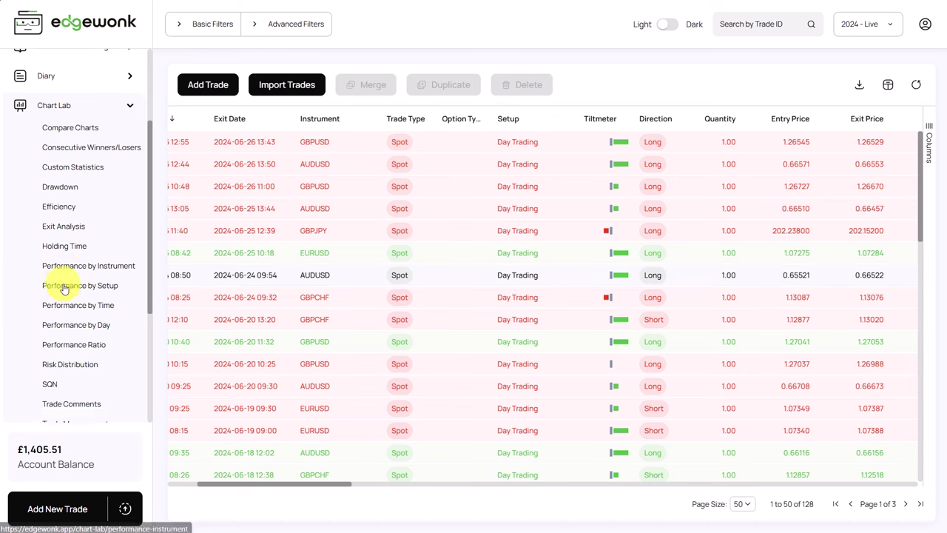
{"action": "scroll", "coordinate": [64, 289], "scroll_direction": "down", "scroll_amount": 5}
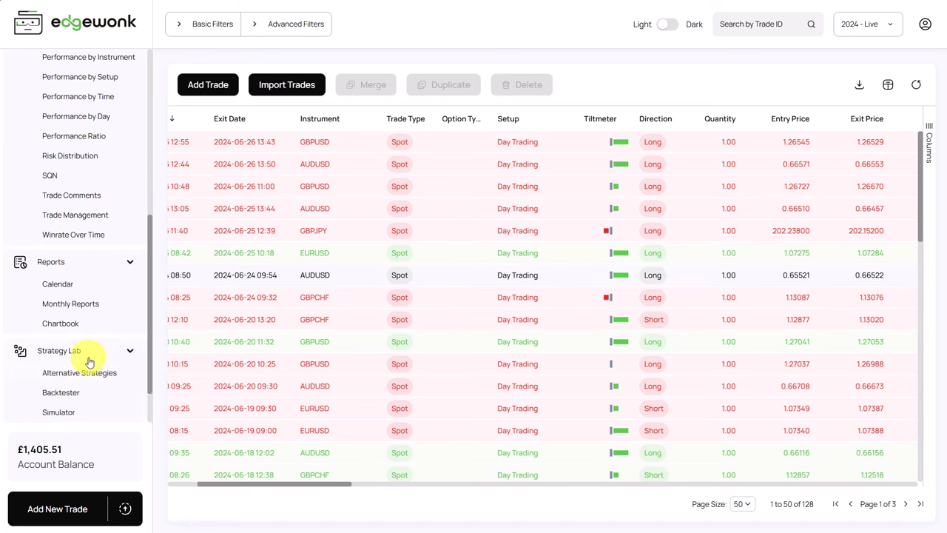
{"action": "scroll", "coordinate": [82, 348], "scroll_direction": "down", "scroll_amount": 2}
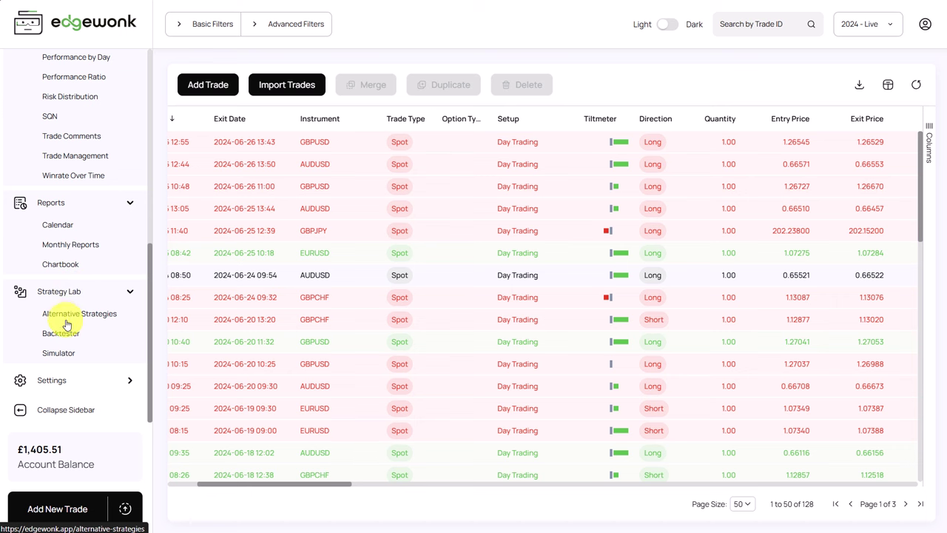
Step: Look at Strategy Lab's empty Alternative Strategies list, then go back to the Home dashboard
{"action": "left_click", "coordinate": [67, 324]}
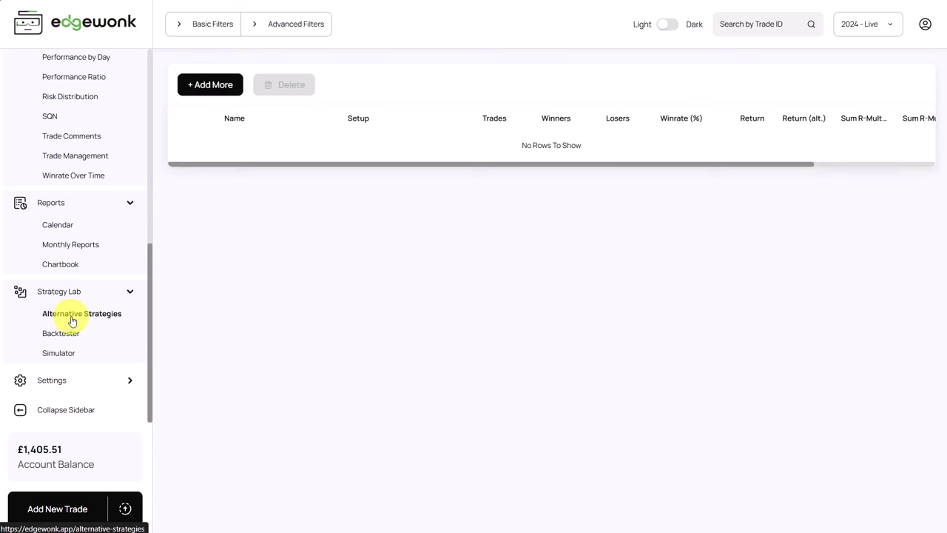
{"action": "left_click", "coordinate": [231, 93]}
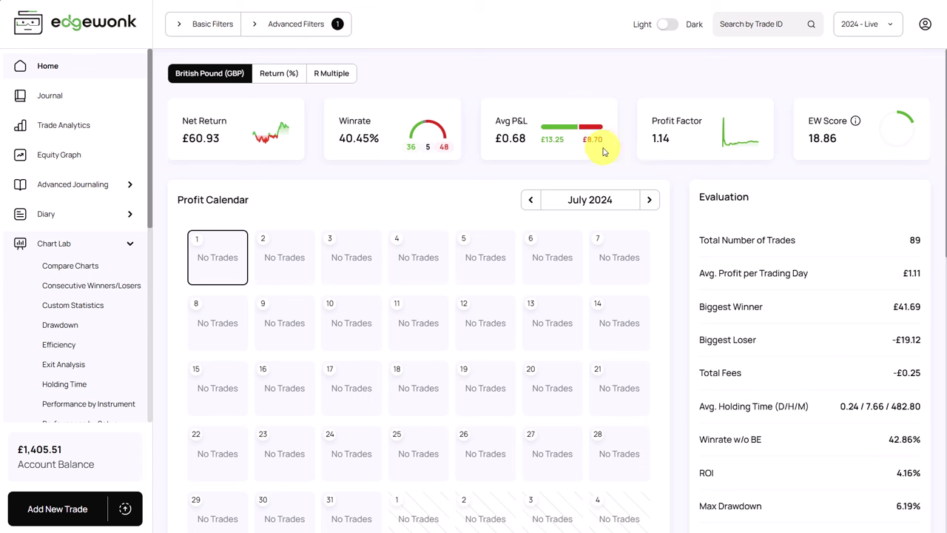
{"action": "mouse_move", "coordinate": [559, 149]}
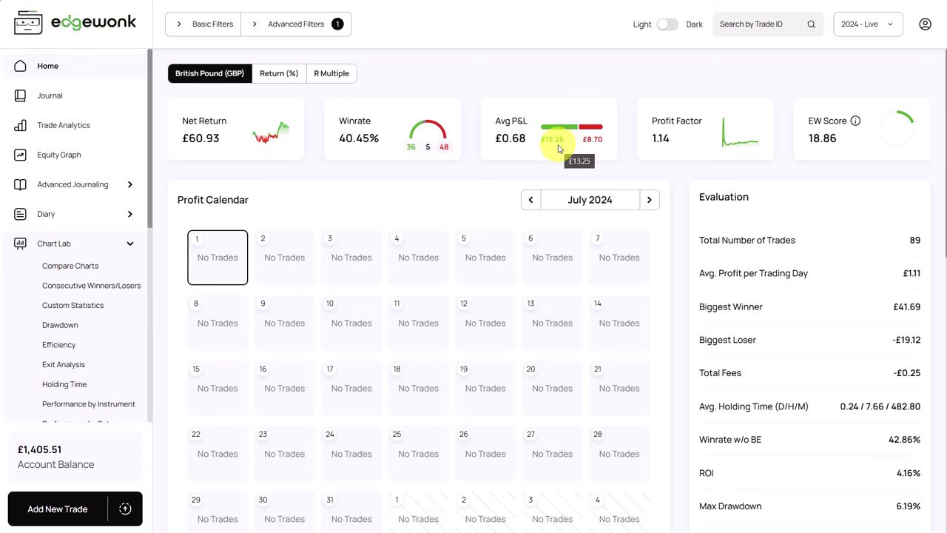